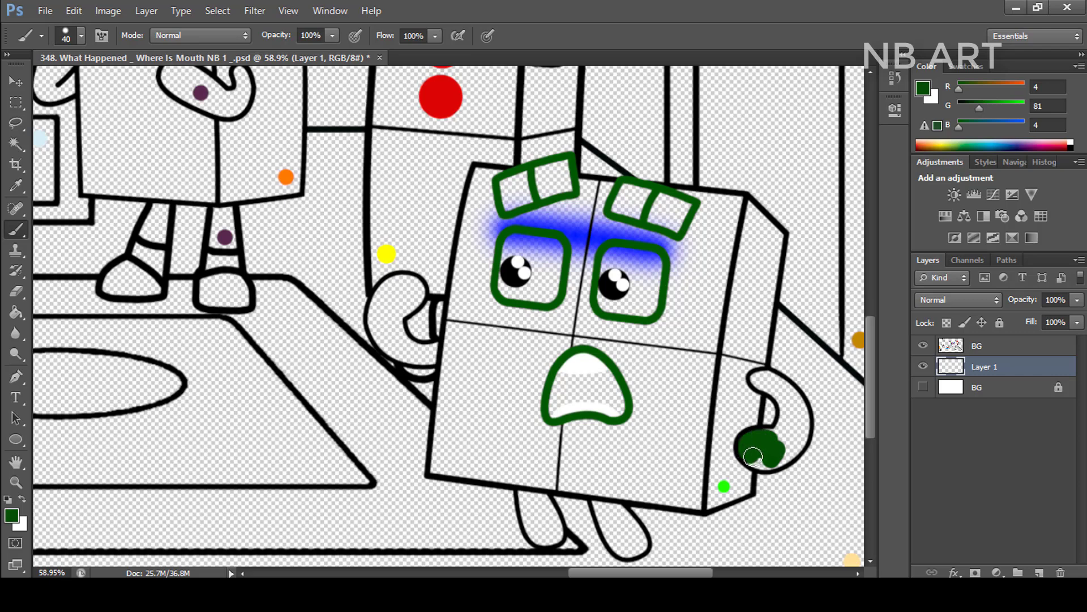
Step: Paint both arms and both legs of the large four-block character dark green within their outlines
scroll(804, 422, "up", 1)
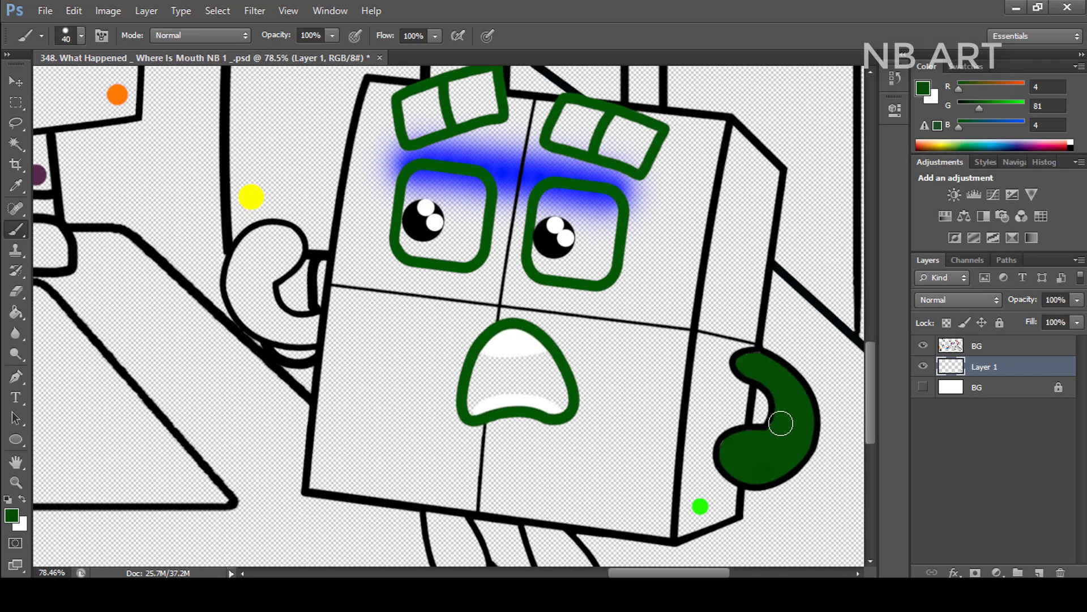
left_click_drag(617, 383, 659, 271)
mouse_move(576, 424)
left_mouse_down()
mouse_move(607, 477)
mouse_move(629, 470)
mouse_move(586, 428)
left_mouse_up()
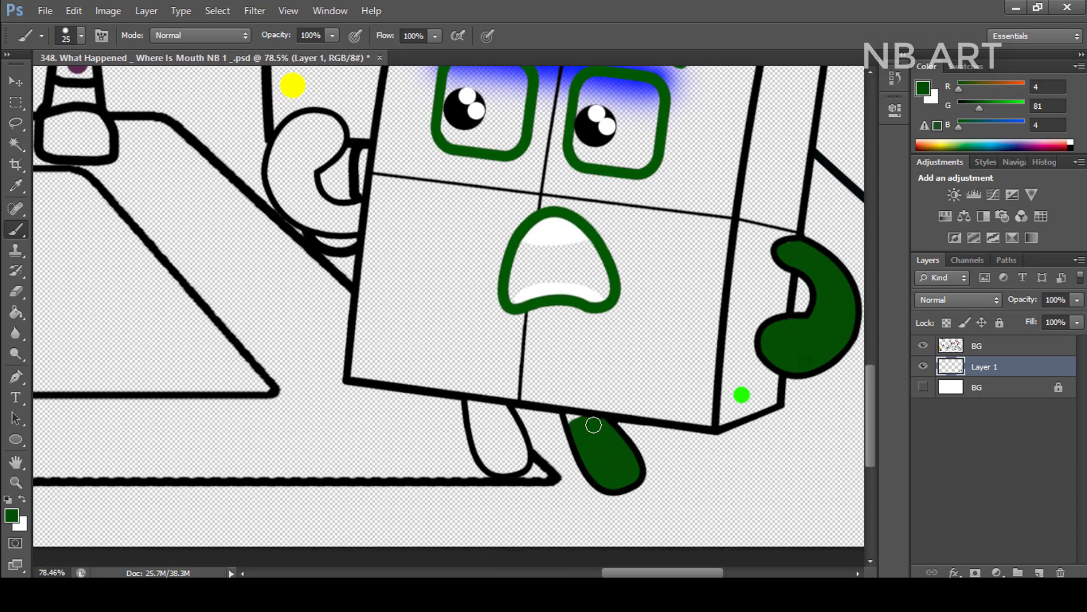
mouse_move(504, 411)
left_mouse_down()
mouse_move(475, 406)
mouse_move(477, 429)
mouse_move(500, 466)
mouse_move(480, 421)
mouse_move(499, 430)
mouse_move(508, 421)
mouse_move(519, 456)
left_mouse_up()
left_click_drag(492, 271, 579, 369)
scroll(402, 265, "up", 1)
mouse_move(401, 267)
left_mouse_down()
mouse_move(428, 234)
mouse_move(404, 212)
mouse_move(368, 239)
mouse_move(418, 231)
mouse_move(362, 256)
mouse_move(364, 291)
mouse_move(395, 322)
mouse_move(435, 332)
mouse_move(449, 312)
mouse_move(428, 313)
mouse_move(399, 288)
mouse_move(382, 294)
mouse_move(444, 317)
left_mouse_up()
Step: Fill both square-block eyebrows of the four-block character with the same dark green
scroll(381, 372, "down", 3)
mouse_move(531, 177)
left_mouse_down()
mouse_move(532, 141)
mouse_move(528, 165)
left_mouse_up()
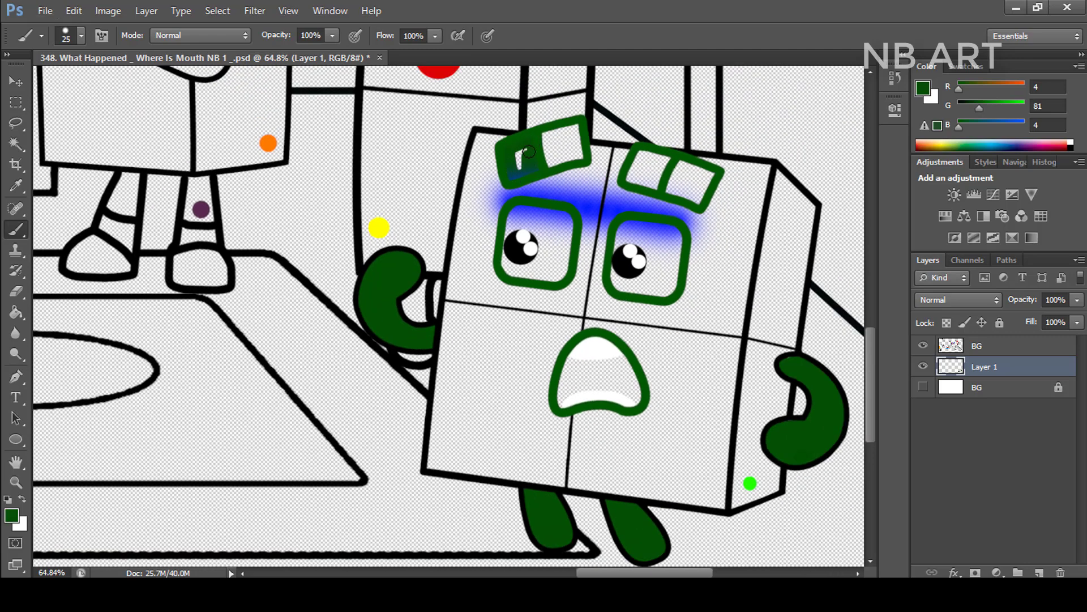
mouse_move(575, 130)
left_mouse_down()
mouse_move(573, 157)
mouse_move(639, 165)
left_mouse_up()
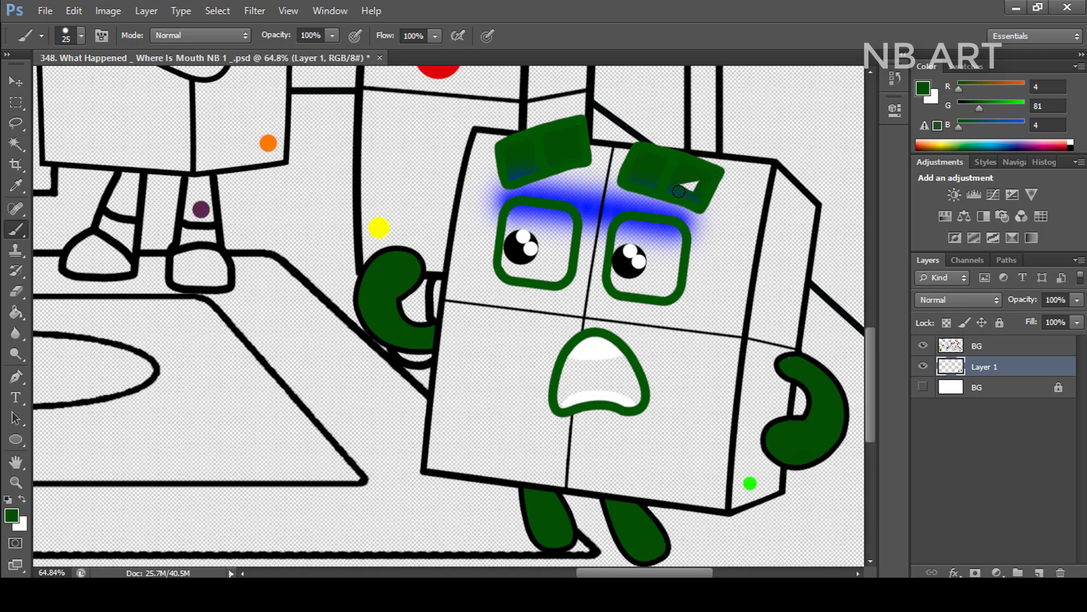
Step: Paint the insides of the four-block character's eyes white and its mouth opening black
key("x")
key("bracketright")
key("bracketright")
scroll(656, 232, "up", 2)
mouse_move(665, 231)
left_mouse_down()
mouse_move(612, 248)
mouse_move(677, 233)
mouse_move(674, 283)
mouse_move(667, 254)
mouse_move(642, 285)
mouse_move(611, 274)
mouse_move(657, 303)
left_mouse_up()
mouse_move(544, 262)
left_mouse_down()
mouse_move(534, 214)
mouse_move(483, 213)
mouse_move(492, 232)
mouse_move(475, 259)
mouse_move(527, 285)
mouse_move(498, 249)
left_mouse_up()
key("x")
mouse_move(581, 385)
left_mouse_down()
mouse_move(547, 424)
mouse_move(633, 425)
mouse_move(590, 405)
left_mouse_up()
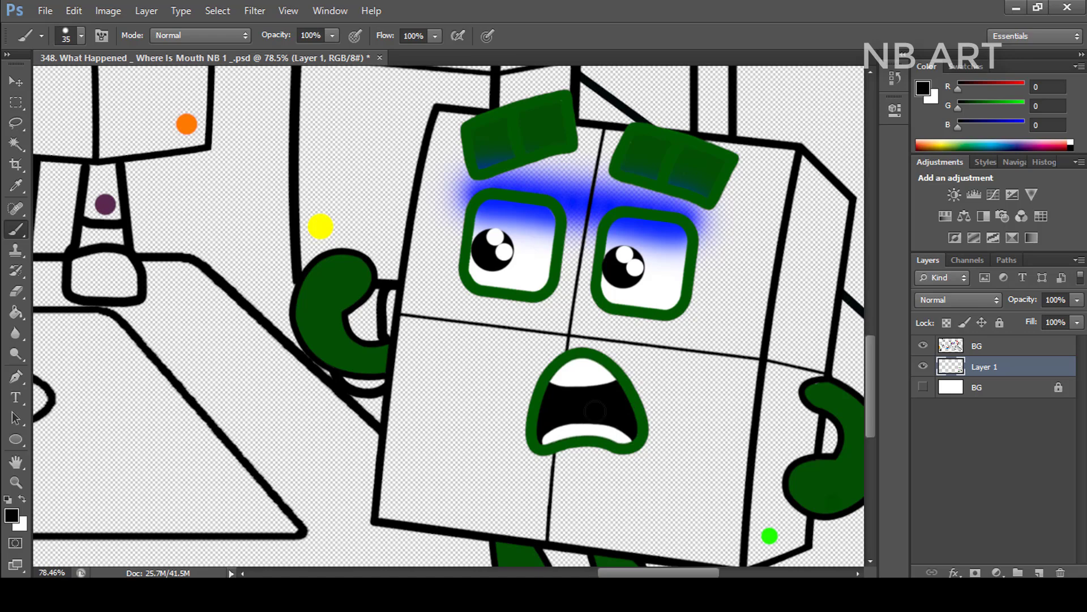
Step: Add a layer above the bottom BG layer and paint the four-block character's body bright green, sampled from its green dot
scroll(610, 273, "down", 6)
left_click(1011, 386)
left_click(1040, 572)
left_click(700, 422, "alt")
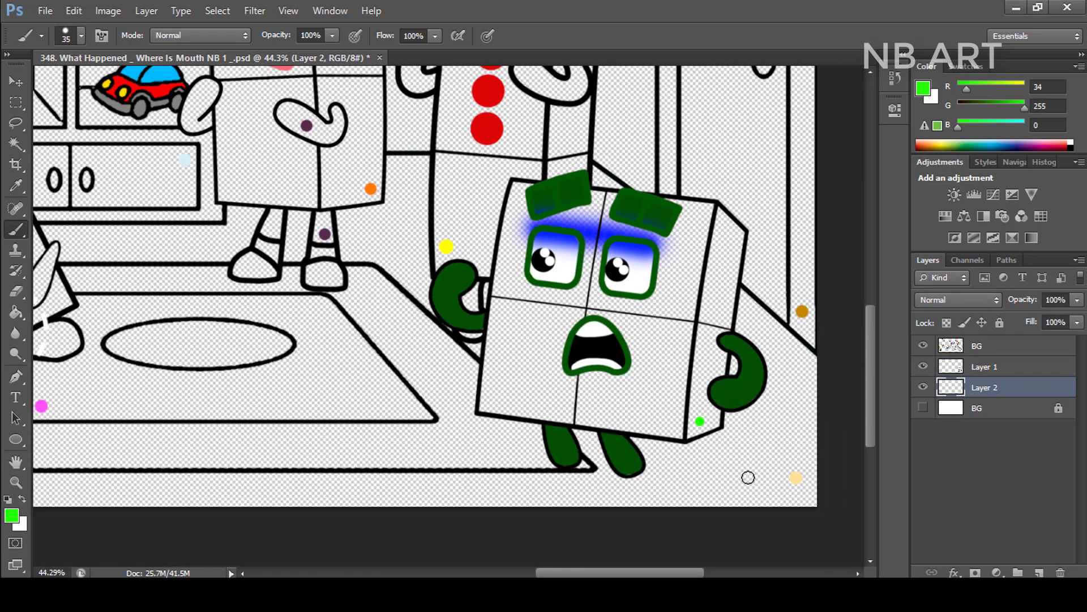
mouse_move(694, 422)
left_mouse_down()
mouse_move(709, 282)
mouse_move(699, 270)
mouse_move(673, 420)
mouse_move(687, 231)
mouse_move(654, 405)
mouse_move(657, 263)
mouse_move(628, 347)
mouse_move(604, 225)
mouse_move(564, 372)
mouse_move(627, 374)
mouse_move(639, 412)
mouse_move(551, 352)
mouse_move(541, 390)
mouse_move(525, 336)
mouse_move(524, 236)
mouse_move(660, 229)
mouse_move(596, 201)
mouse_move(710, 214)
mouse_move(701, 231)
mouse_move(715, 214)
mouse_move(703, 198)
mouse_move(736, 239)
mouse_move(717, 367)
mouse_move(710, 310)
mouse_move(682, 406)
mouse_move(706, 411)
mouse_move(707, 438)
mouse_move(668, 498)
mouse_move(685, 509)
mouse_move(702, 499)
mouse_move(617, 512)
mouse_move(635, 512)
mouse_move(398, 477)
mouse_move(400, 464)
mouse_move(393, 485)
mouse_move(372, 479)
mouse_move(384, 360)
mouse_move(393, 413)
mouse_move(403, 236)
mouse_move(428, 168)
left_mouse_up()
scroll(730, 244, "up", 4)
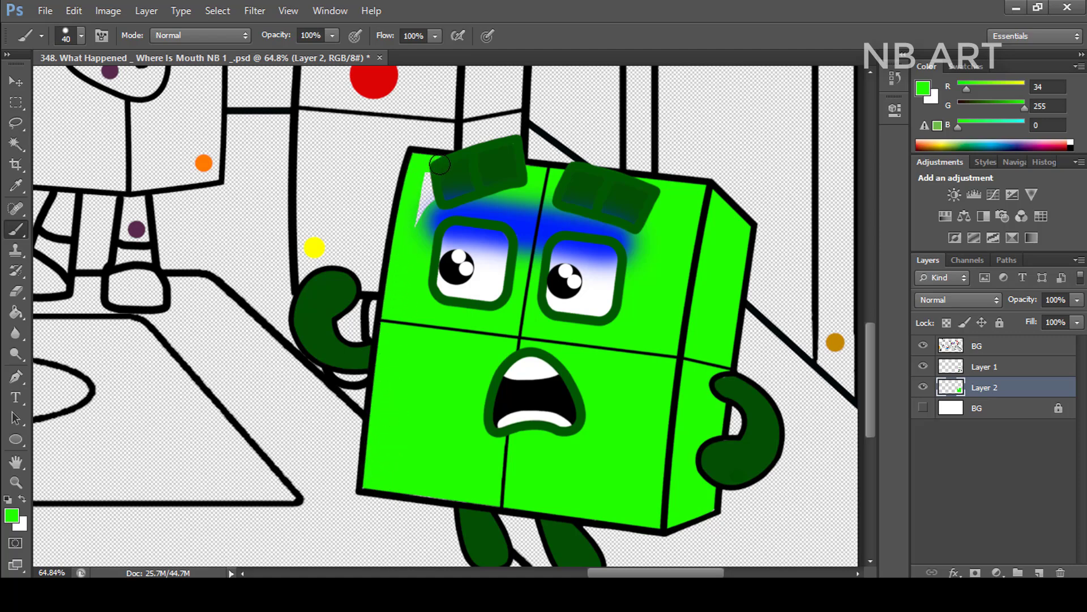
Step: Sample the dark red dot on the crowned character's arm and paint the inside of its crown points dark red
scroll(757, 217, "down", 3)
scroll(755, 219, "down", 1)
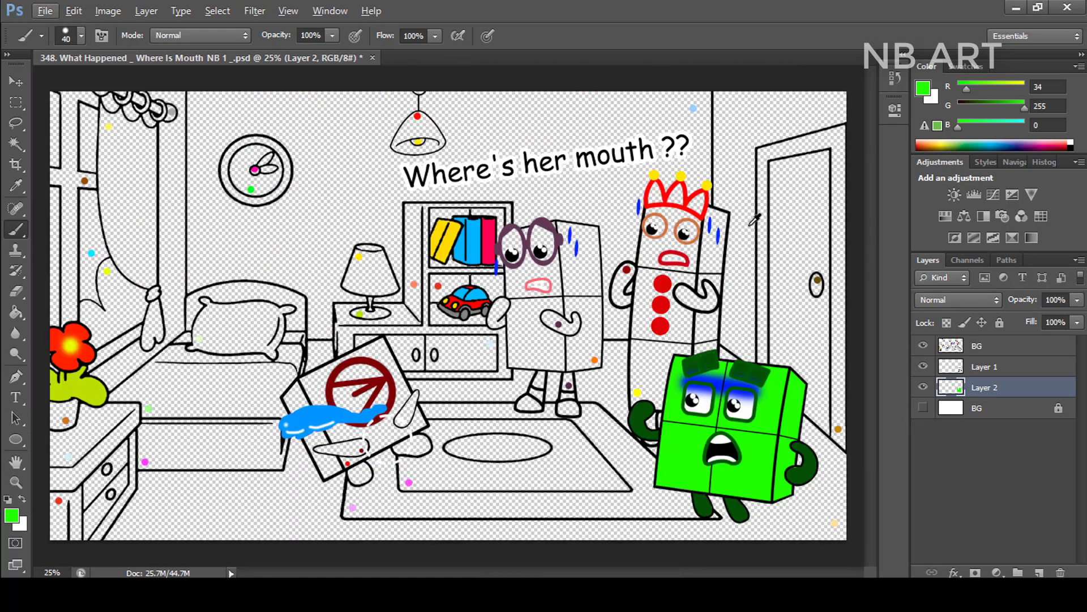
left_click(627, 270, "alt")
scroll(697, 195, "up", 3)
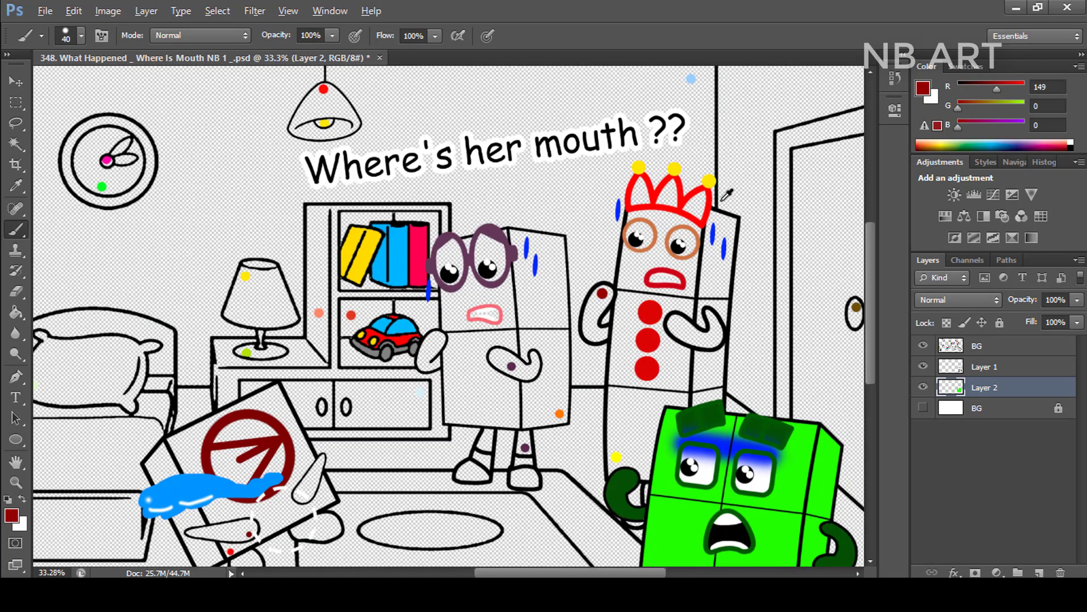
mouse_move(706, 192)
left_mouse_down()
mouse_move(679, 205)
mouse_move(699, 222)
mouse_move(693, 199)
mouse_move(660, 212)
mouse_move(654, 173)
mouse_move(627, 204)
mouse_move(648, 192)
mouse_move(620, 202)
mouse_move(601, 171)
mouse_move(598, 199)
left_mouse_up()
Step: Paint the insides of the crowned character's eyes white and its mouth opening black
scroll(620, 261, "up", 2)
left_click(615, 249, "alt")
mouse_move(603, 263)
left_mouse_down()
mouse_move(595, 266)
mouse_move(609, 232)
mouse_move(594, 243)
left_mouse_up()
mouse_move(706, 247)
left_mouse_down()
mouse_move(678, 249)
mouse_move(703, 271)
left_mouse_up()
key("d")
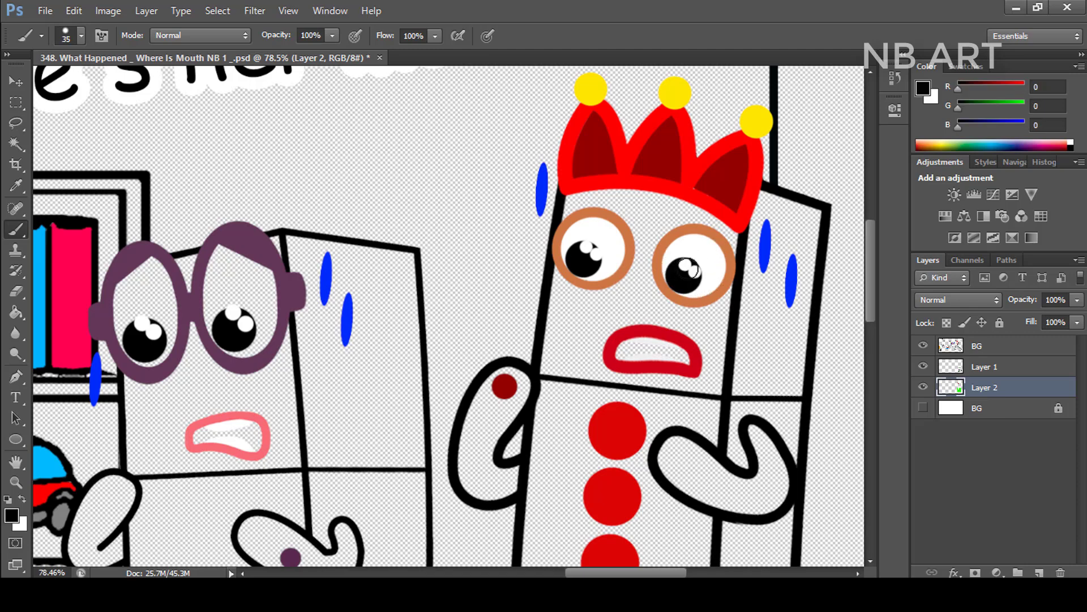
left_click_drag(657, 347, 627, 345)
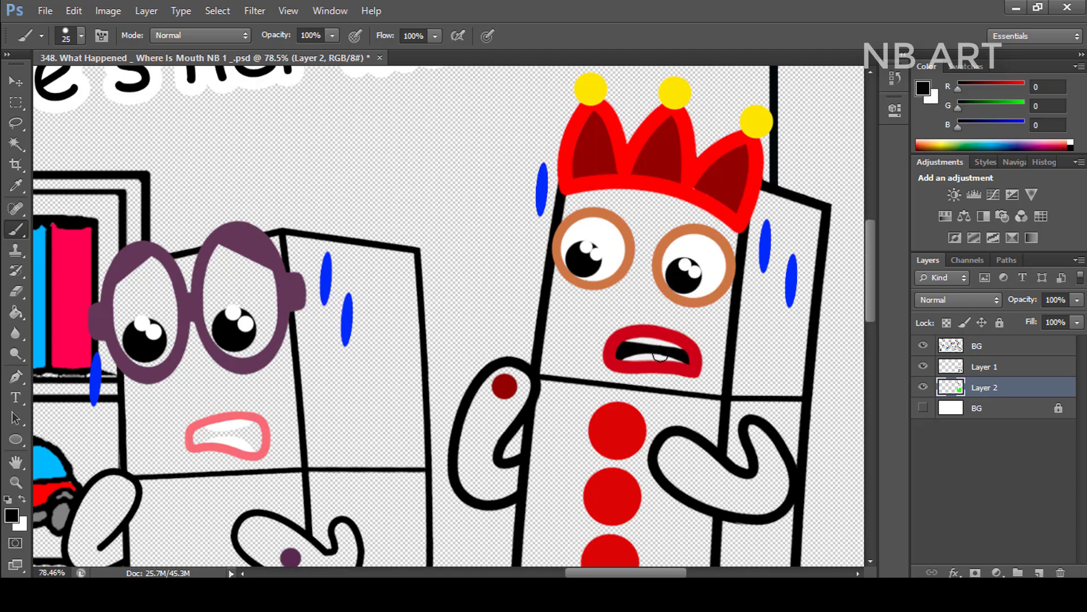
Step: Paint both arms of the crowned character dark red, sampled from its crown
scroll(661, 351, "down", 5)
left_click(645, 156, "alt")
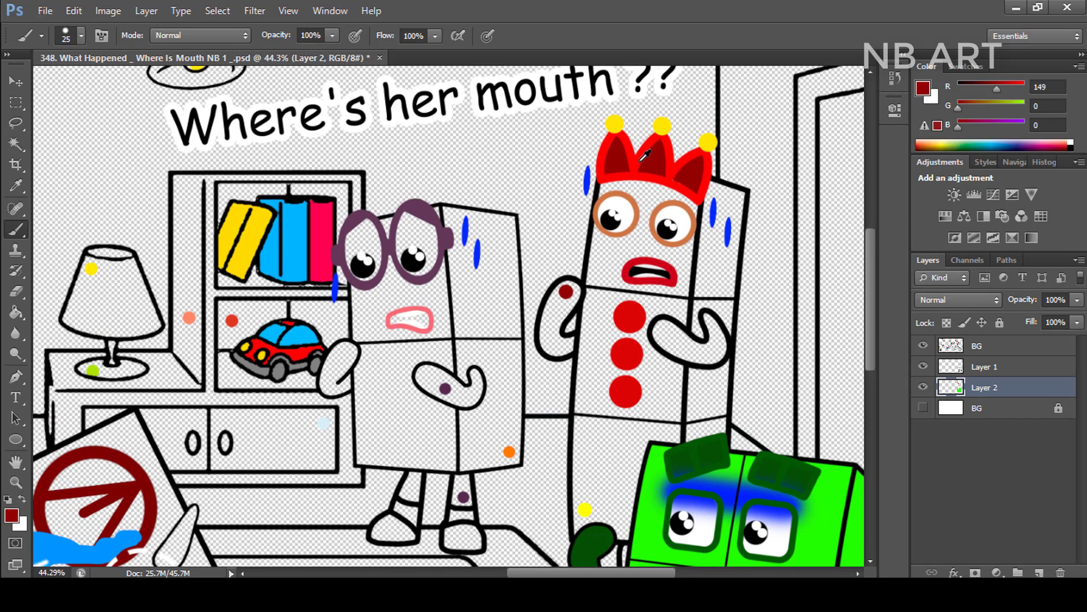
scroll(574, 314, "up", 3)
mouse_move(565, 280)
left_mouse_down()
mouse_move(540, 329)
mouse_move(550, 291)
mouse_move(534, 338)
mouse_move(555, 360)
left_mouse_up()
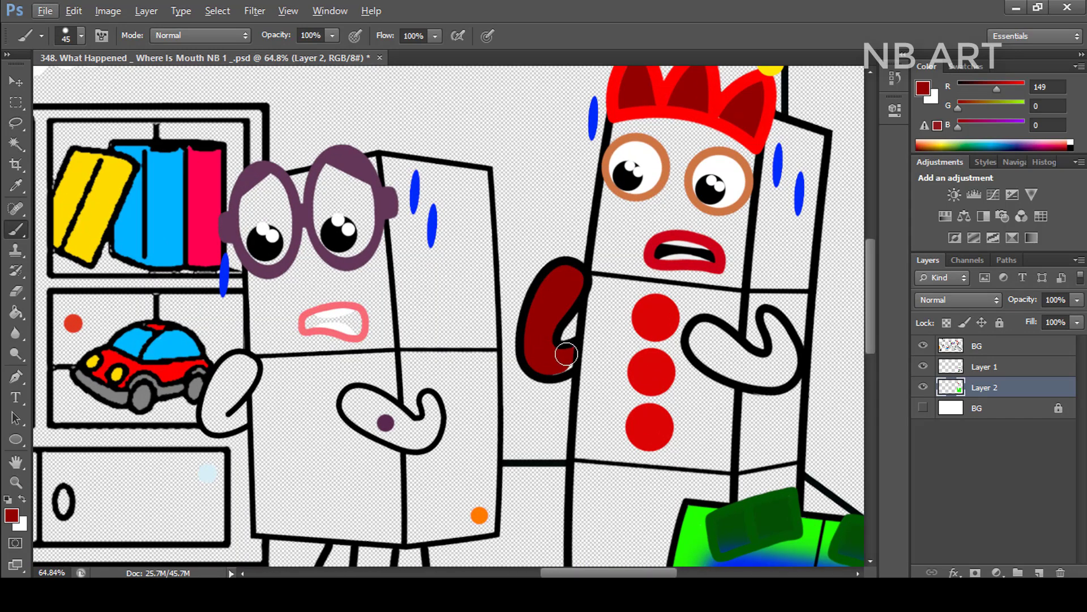
mouse_move(705, 334)
left_mouse_down()
mouse_move(738, 369)
mouse_move(724, 343)
mouse_move(764, 373)
mouse_move(755, 374)
mouse_move(783, 374)
mouse_move(773, 322)
left_mouse_up()
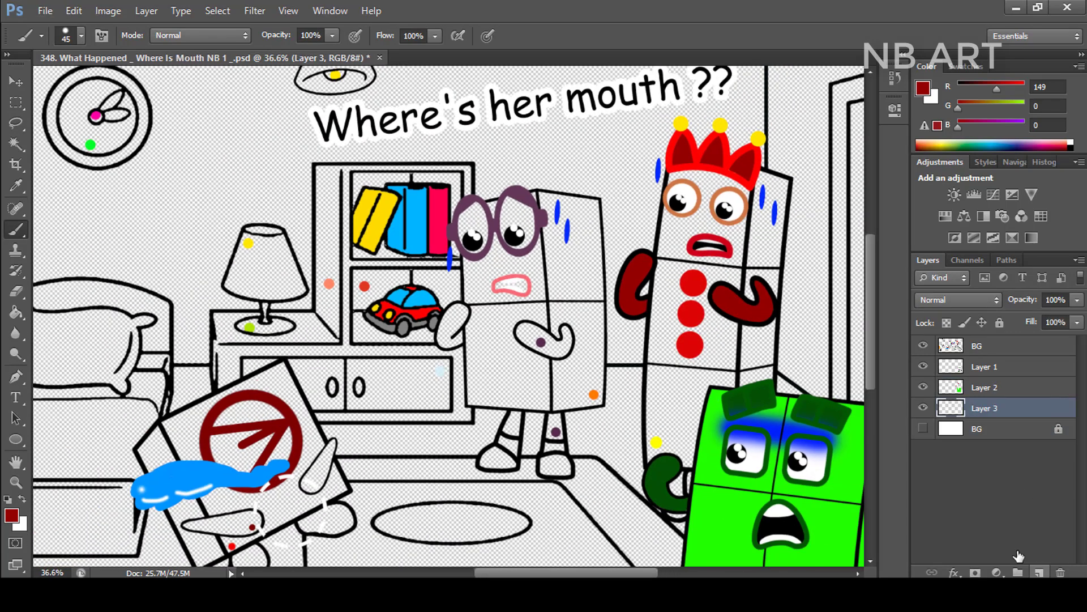
Step: Paint the crowned character's body yellow on Layer 3, sampling the yellow dot and using a 70-pixel brush
left_click(658, 441, "alt")
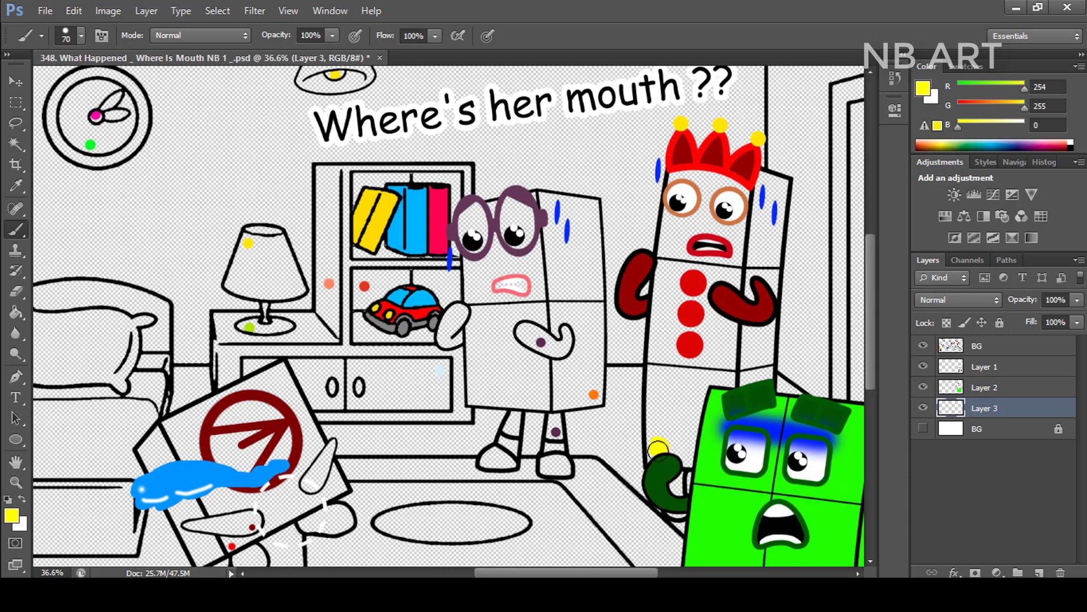
mouse_move(695, 443)
left_mouse_down()
mouse_move(663, 400)
mouse_move(656, 442)
mouse_move(667, 255)
mouse_move(715, 386)
mouse_move(746, 337)
mouse_move(753, 379)
mouse_move(763, 368)
mouse_move(772, 242)
mouse_move(765, 253)
mouse_move(749, 208)
mouse_move(729, 274)
mouse_move(733, 220)
mouse_move(704, 272)
mouse_move(690, 240)
left_mouse_up()
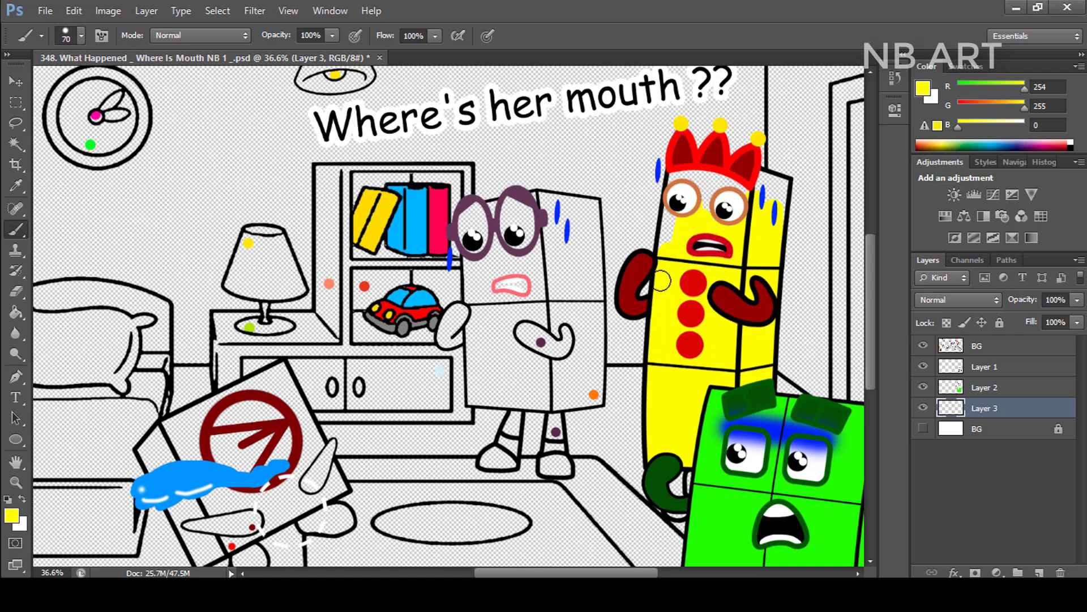
left_click_drag(678, 195, 715, 195)
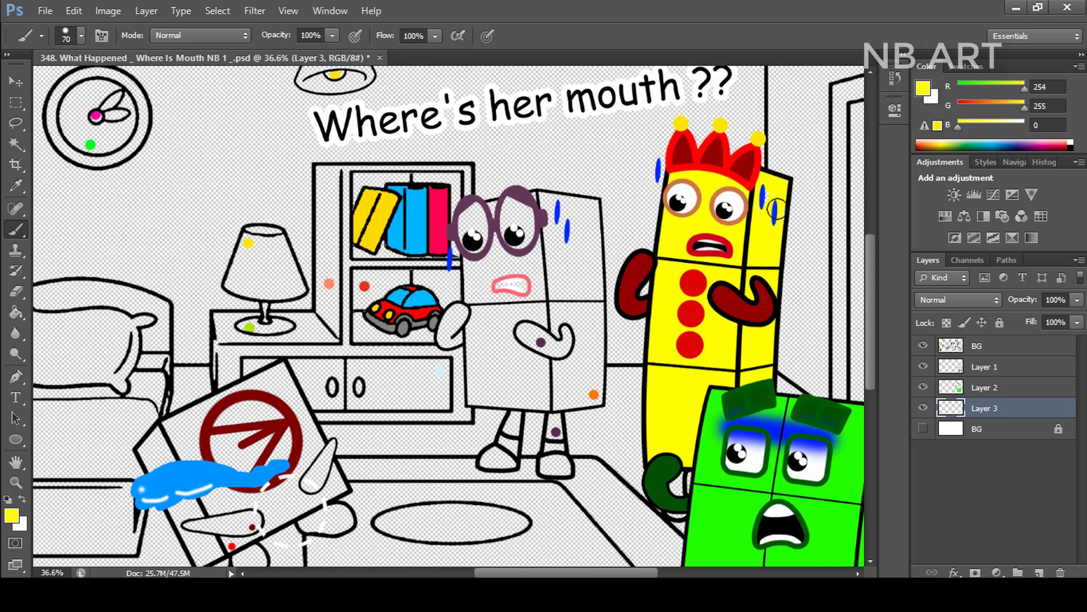
Step: Paint the crowned character's leg parts behind the green arm dark red with a 45-pixel brush
left_click(735, 300, "alt")
scroll(676, 504, "up", 3)
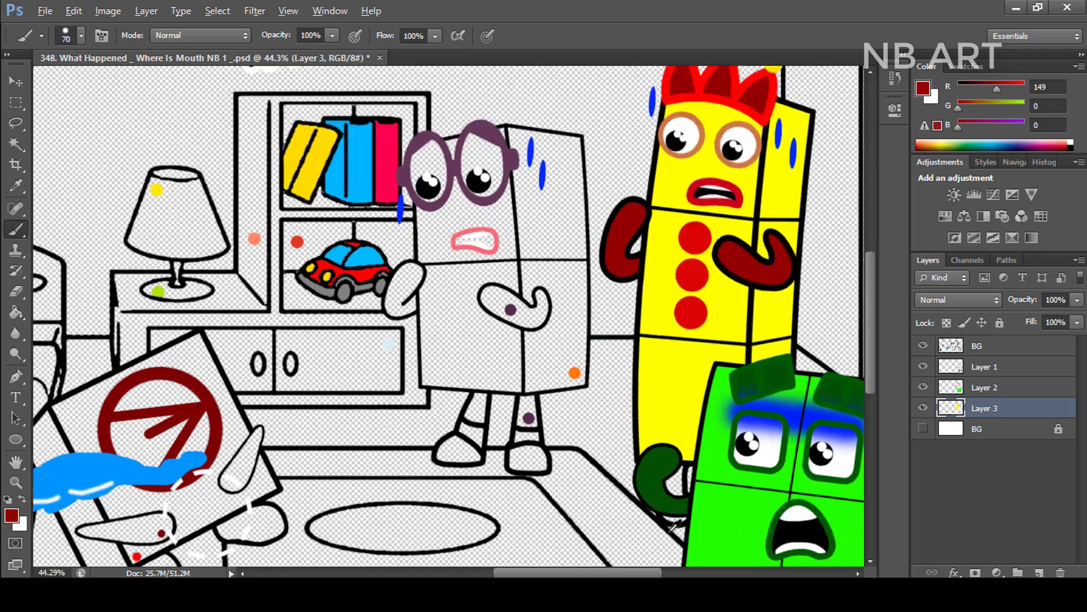
key("bracketleft")
key("bracketleft")
key("bracketleft")
left_click_drag(678, 466, 679, 497)
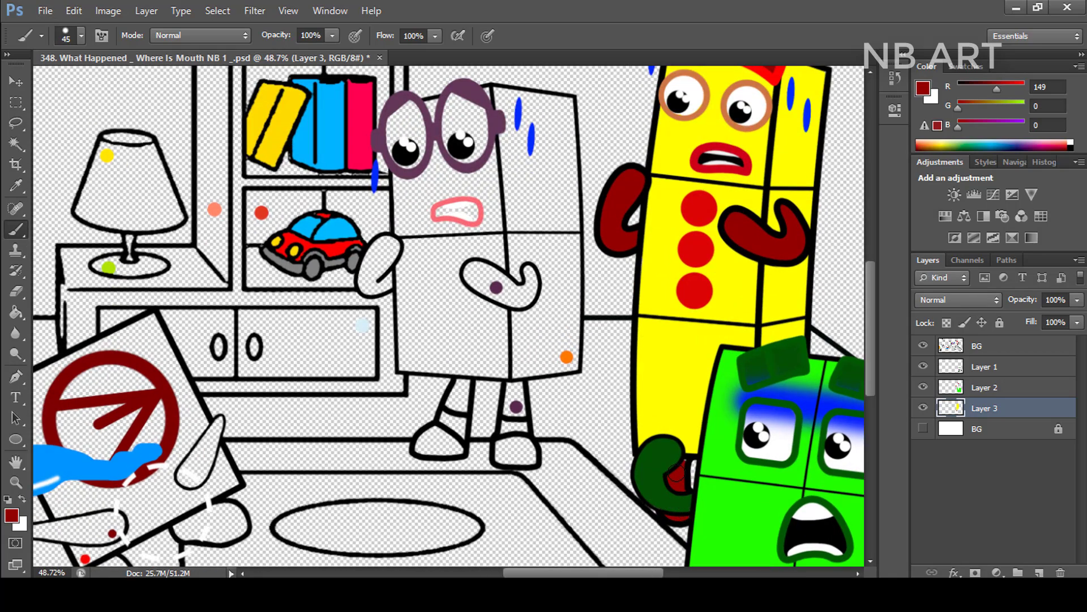
Step: Paint the eyes inside the two-column character's purple glasses white and its mouth opening black
scroll(678, 481, "down", 4)
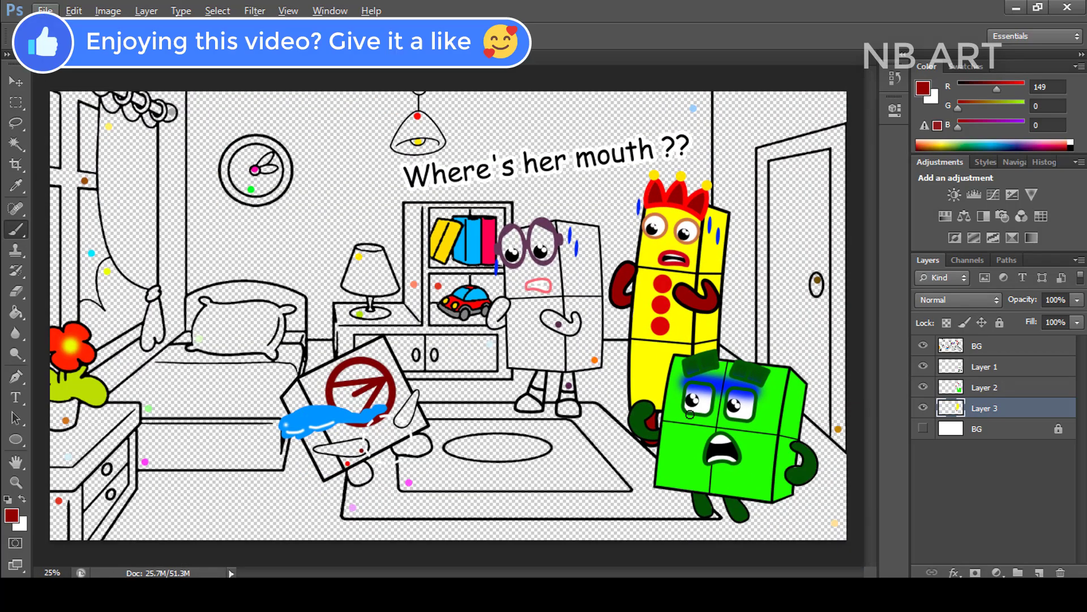
scroll(531, 243, "up", 4)
left_click(530, 256, "alt")
mouse_move(547, 236)
left_mouse_down()
mouse_move(577, 253)
mouse_move(575, 267)
mouse_move(558, 272)
mouse_move(546, 260)
mouse_move(560, 256)
mouse_move(515, 259)
mouse_move(512, 233)
mouse_move(497, 255)
left_mouse_up()
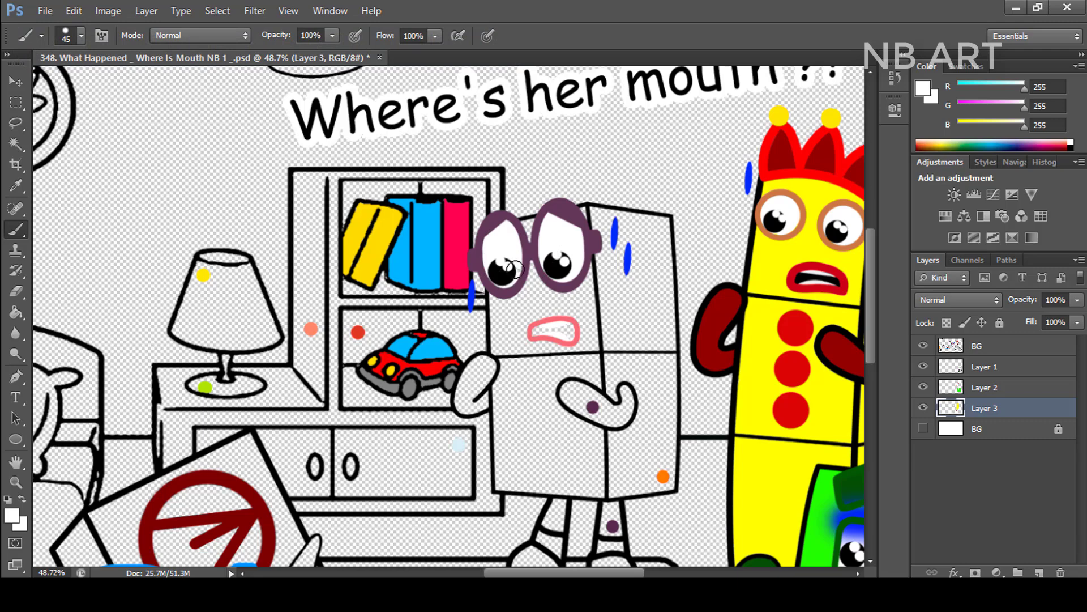
key("d")
key("bracketleft")
key("bracketleft")
scroll(552, 363, "up", 2)
mouse_move(566, 307)
left_mouse_down()
mouse_move(526, 315)
mouse_move(579, 198)
left_mouse_up()
Step: Sample the dark purple dot and paint both arms of the glasses-wearing character dark purple
left_click(621, 304, "alt")
key("bracketright")
key("bracketright")
mouse_move(621, 303)
left_mouse_down()
mouse_move(599, 277)
mouse_move(583, 285)
mouse_move(614, 312)
mouse_move(616, 288)
mouse_move(634, 298)
mouse_move(625, 311)
mouse_move(646, 321)
mouse_move(671, 313)
mouse_move(670, 282)
left_mouse_up()
mouse_move(473, 292)
left_mouse_down()
mouse_move(452, 279)
mouse_move(470, 248)
mouse_move(455, 239)
mouse_move(430, 277)
mouse_move(433, 304)
mouse_move(460, 295)
left_mouse_up()
Step: Paint the glasses-wearing character's upper legs dark purple and its socks white
left_click_drag(572, 371, 564, 247)
scroll(564, 247, "up", 1)
left_click_drag(645, 359, 635, 356)
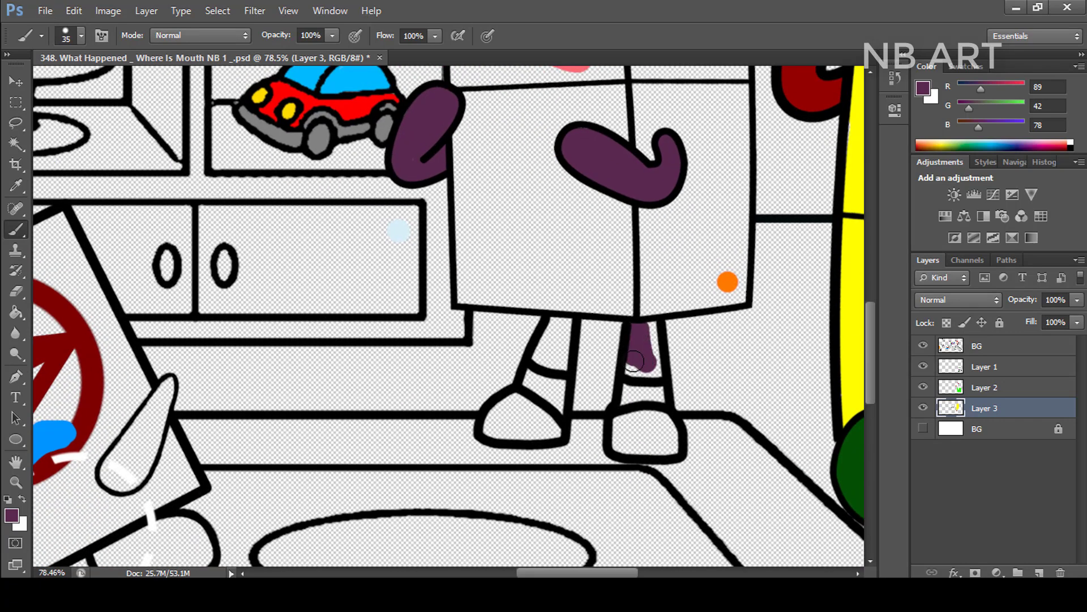
left_click_drag(562, 326, 558, 361)
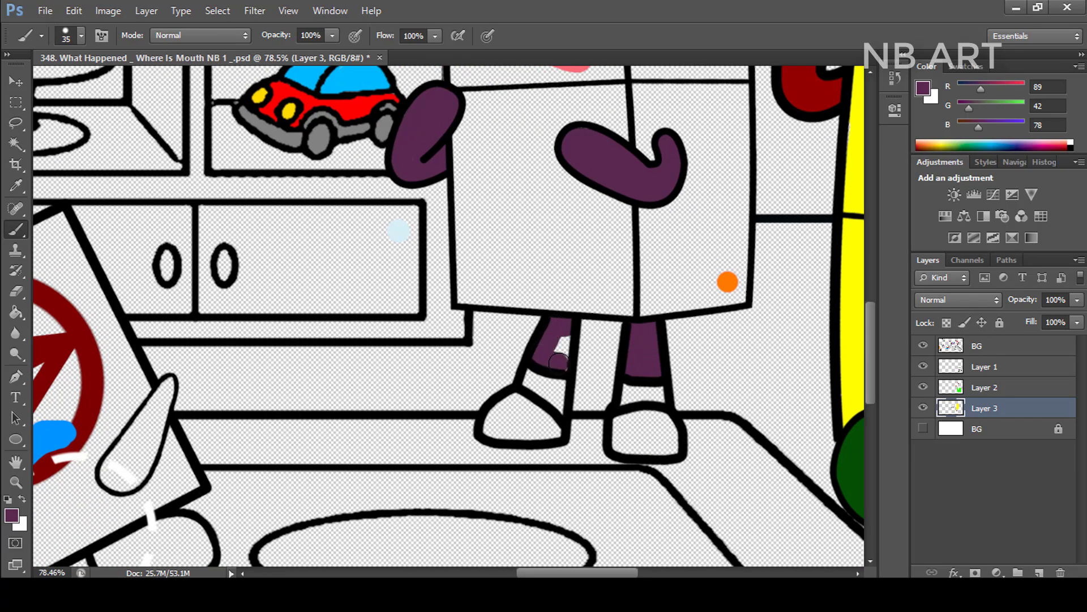
key("x")
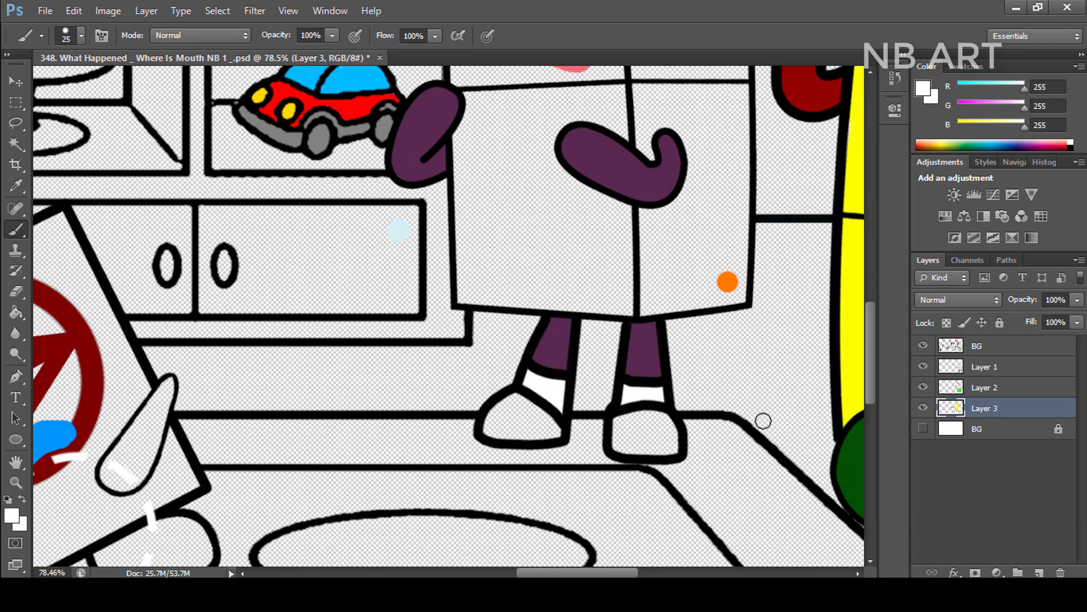
Step: Add a layer below Layer 3 and paint the glasses-wearing character's shoes orange, sampled from its orange dot
left_click(1039, 572, "ctrl")
left_click(727, 282, "alt")
mouse_move(660, 415)
left_mouse_down()
mouse_move(622, 423)
mouse_move(670, 448)
mouse_move(630, 434)
left_mouse_up()
mouse_move(553, 432)
left_mouse_down()
mouse_move(518, 410)
mouse_move(492, 425)
mouse_move(512, 422)
left_mouse_up()
Step: Fill the glasses-wearing character's body with orange, using a larger brush for broad areas and a 45-pixel brush around the face
scroll(626, 510, "down", 3)
scroll(659, 476, "down", 1)
key("bracketright")
key("bracketright")
key("bracketright")
key("bracketright")
key("bracketright")
mouse_move(683, 388)
left_mouse_down()
mouse_move(667, 175)
mouse_move(661, 381)
mouse_move(639, 180)
mouse_move(629, 380)
mouse_move(602, 200)
mouse_move(603, 369)
mouse_move(576, 208)
mouse_move(572, 366)
mouse_move(541, 223)
mouse_move(547, 381)
mouse_move(687, 379)
mouse_move(681, 158)
mouse_move(642, 172)
mouse_move(654, 183)
mouse_move(641, 166)
mouse_move(685, 168)
mouse_move(698, 157)
mouse_move(603, 143)
left_mouse_up()
scroll(640, 162, "up", 2)
key("bracketleft")
key("bracketleft")
key("bracketleft")
left_click_drag(512, 167, 541, 185)
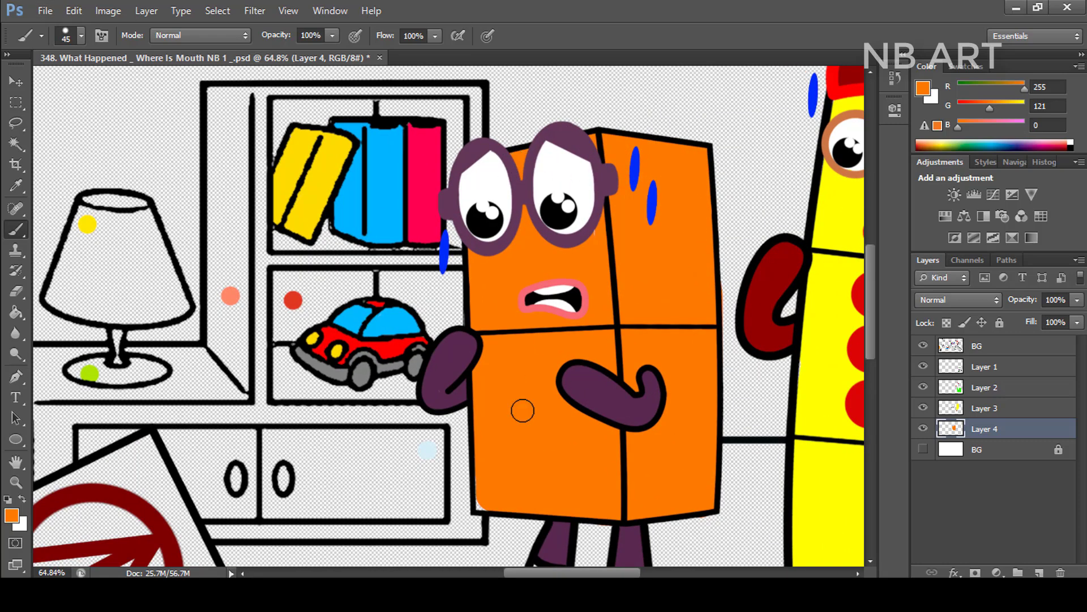
Step: Paint the inside of the dark red ring on the tilted block character white
scroll(554, 452, "down", 4)
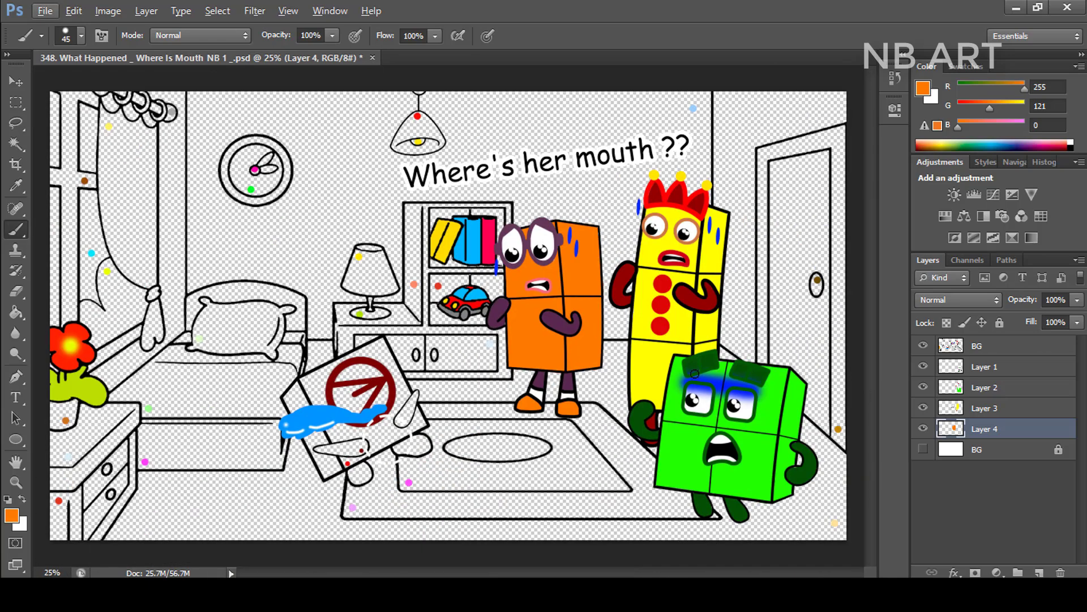
scroll(309, 462, "up", 2)
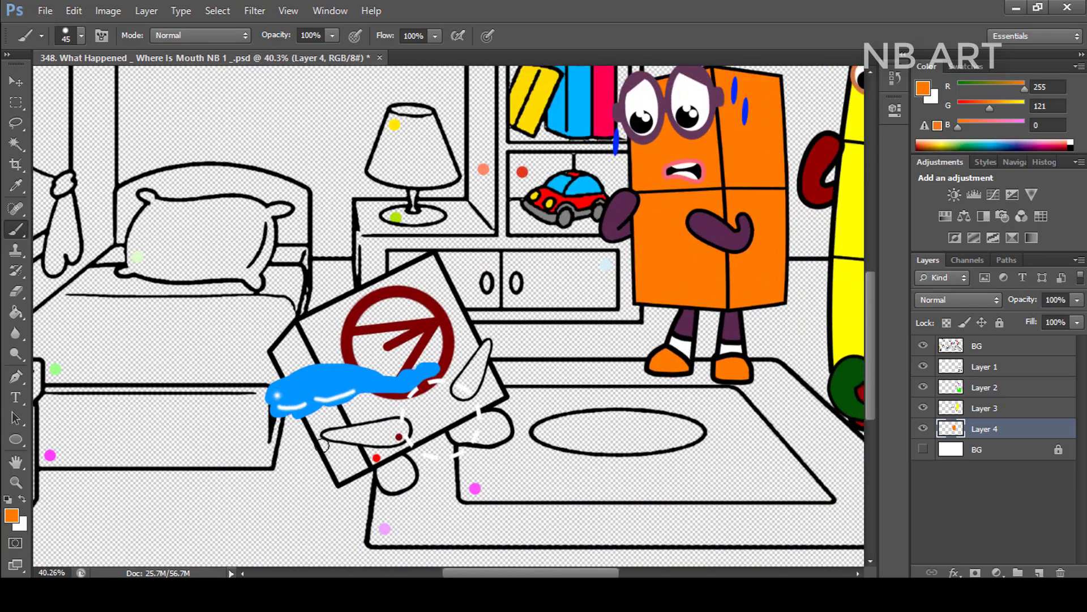
left_click(456, 256, "alt")
mouse_move(385, 318)
left_mouse_down()
mouse_move(422, 312)
mouse_move(375, 304)
mouse_move(405, 327)
mouse_move(366, 362)
left_mouse_up()
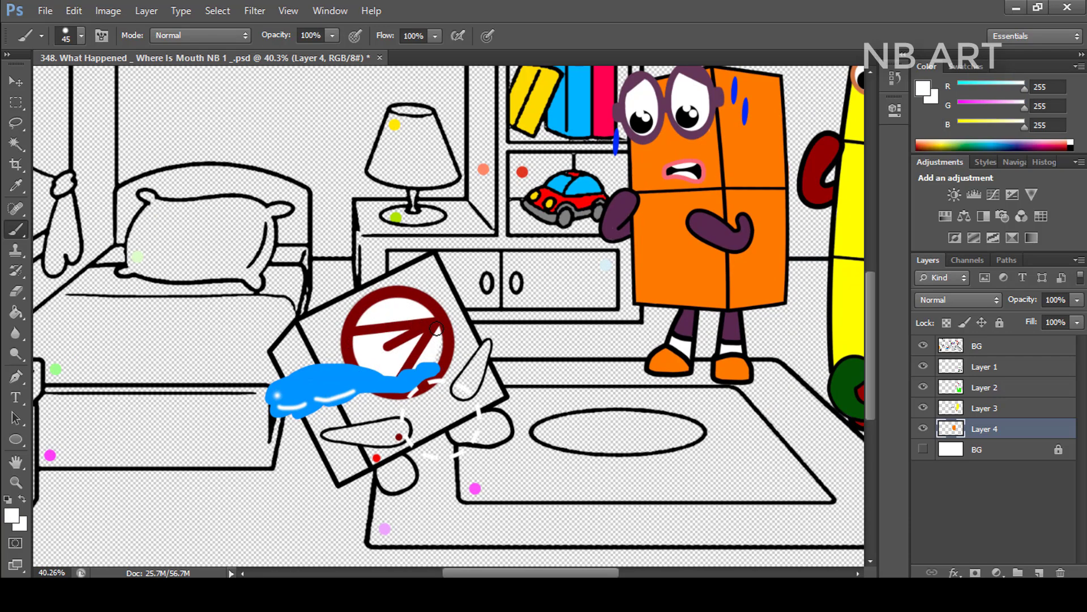
Step: Paint both arms and both feet of the tilted block character maroon, sampled from its dark red dot, with a 25-pixel brush
scroll(308, 505, "up", 5)
left_click(457, 395, "alt")
mouse_move(457, 396)
left_mouse_down()
mouse_move(450, 388)
mouse_move(461, 378)
mouse_move(385, 396)
mouse_move(418, 383)
left_mouse_up()
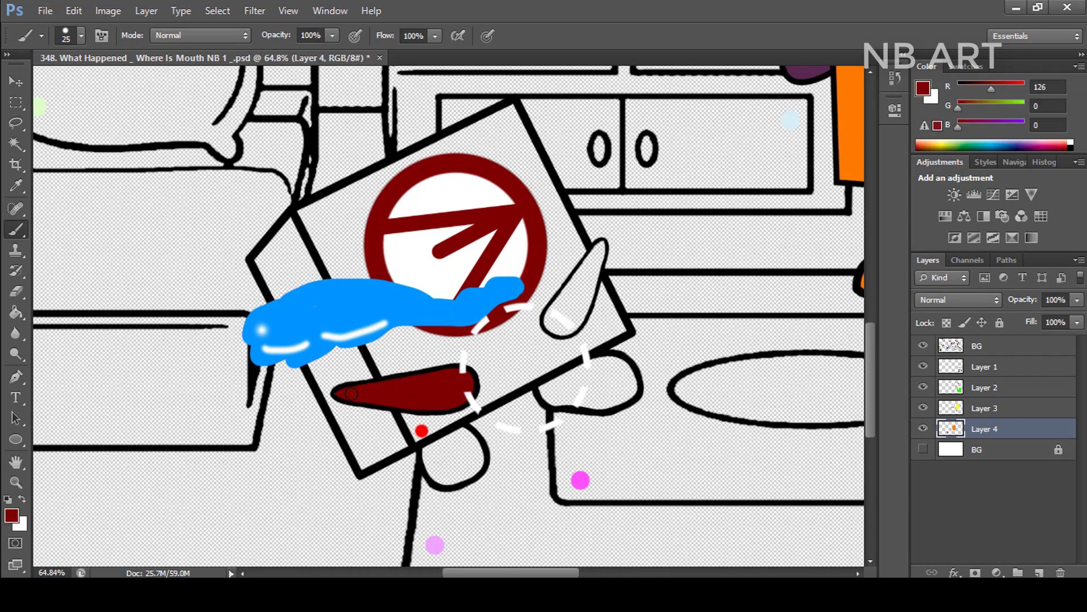
scroll(515, 397, "up", 2)
mouse_move(592, 262)
left_mouse_down()
mouse_move(559, 301)
mouse_move(587, 281)
mouse_move(573, 313)
mouse_move(586, 311)
mouse_move(603, 276)
left_mouse_up()
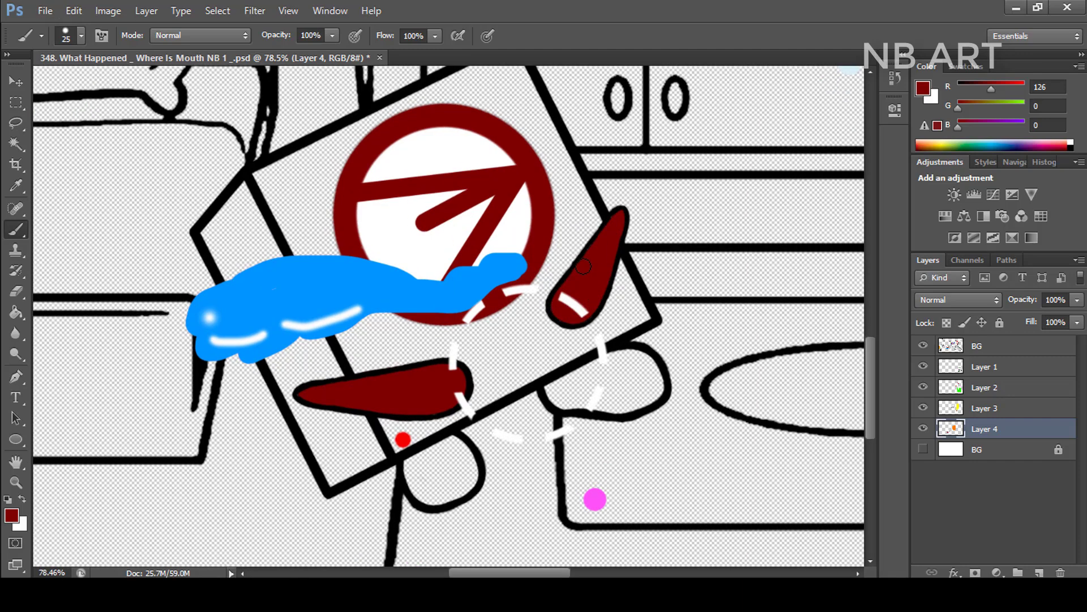
mouse_move(601, 369)
left_mouse_down()
mouse_move(550, 395)
mouse_move(593, 404)
mouse_move(634, 380)
mouse_move(634, 354)
mouse_move(657, 383)
left_mouse_up()
mouse_move(456, 444)
left_mouse_down()
mouse_move(410, 469)
mouse_move(431, 470)
mouse_move(420, 496)
mouse_move(461, 489)
mouse_move(455, 465)
left_mouse_up()
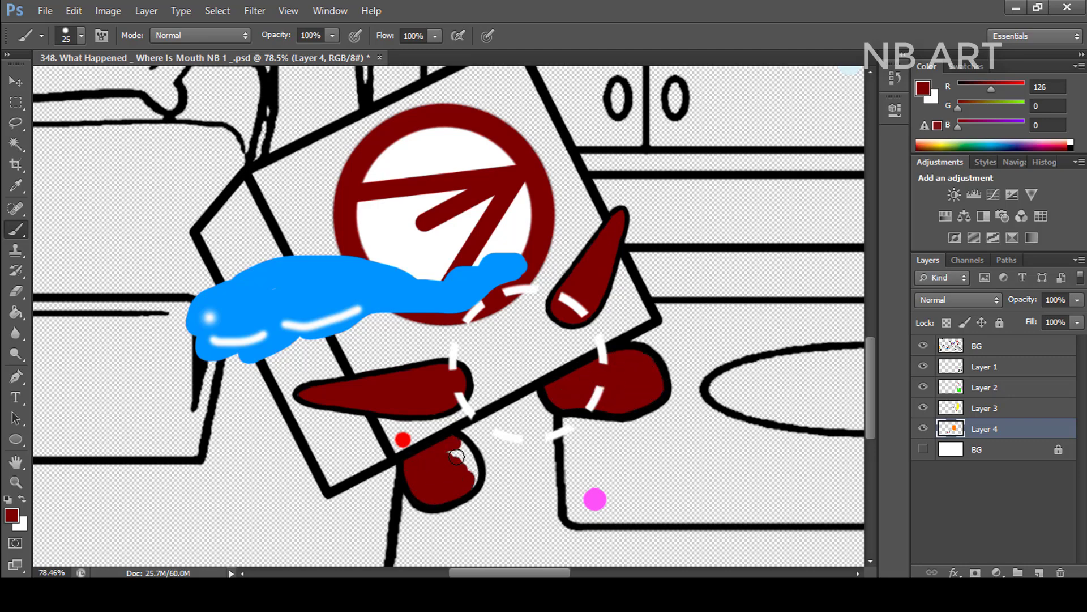
Step: Add a layer above the bottom BG layer and paint the tilted block character's body bright red, sampled from its red dot
scroll(577, 432, "down", 5)
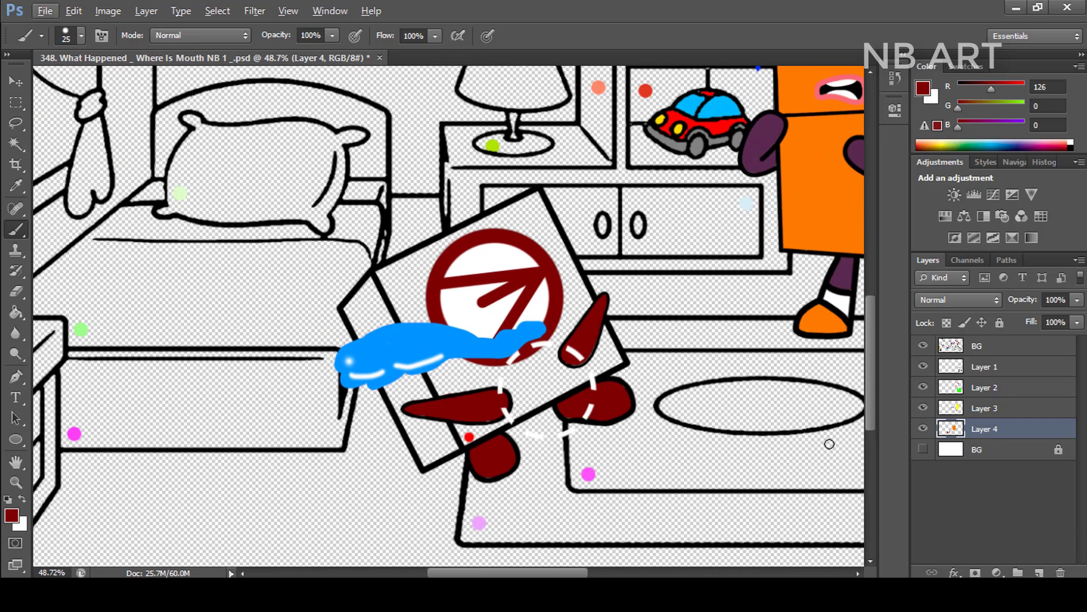
left_click(1003, 449)
left_click(1039, 572)
left_click(470, 436, "alt")
mouse_move(461, 437)
left_mouse_down()
mouse_move(498, 425)
mouse_move(436, 391)
mouse_move(418, 329)
mouse_move(424, 273)
mouse_move(363, 300)
mouse_move(368, 348)
mouse_move(425, 445)
left_mouse_up()
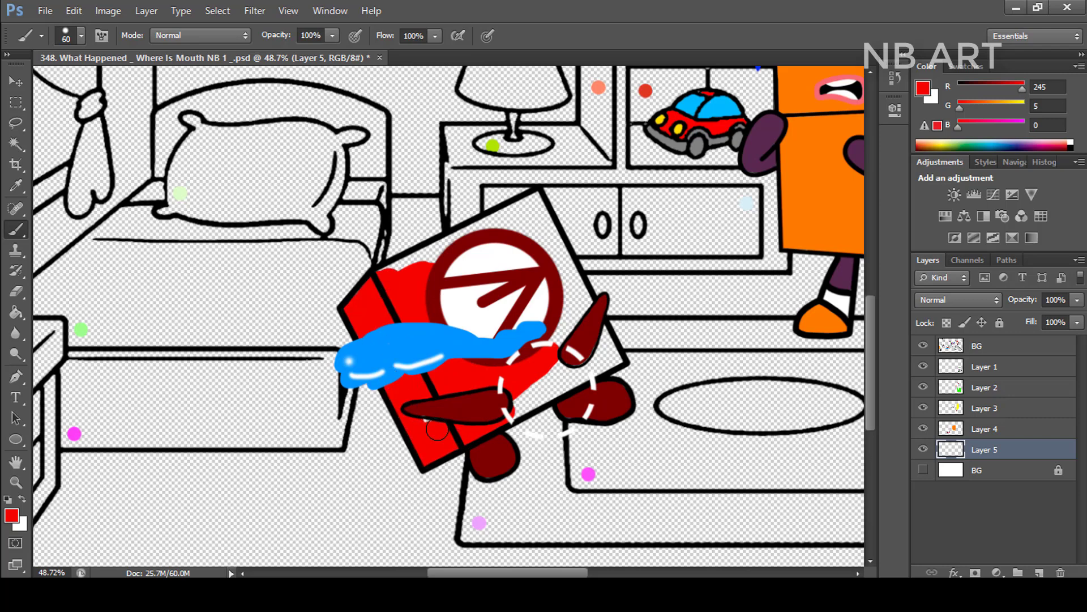
mouse_move(500, 413)
left_mouse_down()
mouse_move(545, 390)
mouse_move(527, 379)
mouse_move(601, 365)
left_mouse_up()
mouse_move(592, 316)
left_mouse_down()
mouse_move(544, 232)
mouse_move(567, 295)
mouse_move(538, 210)
mouse_move(527, 225)
mouse_move(390, 272)
left_mouse_up()
Step: Paint the bedside lamp's shade golden yellow, reducing the brush size to 40 pixels
key("ctrl+minus")
key("ctrl+minus")
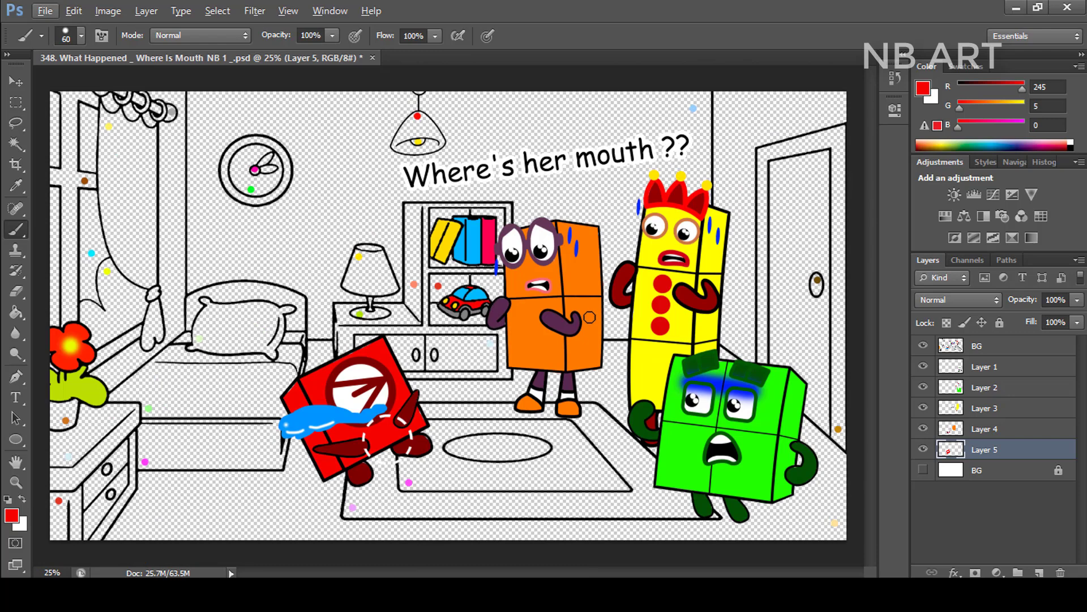
left_click(940, 144)
scroll(319, 278, "up", 4)
mouse_move(389, 231)
left_mouse_down()
mouse_move(425, 238)
mouse_move(444, 292)
mouse_move(397, 272)
mouse_move(365, 294)
mouse_move(445, 306)
mouse_move(431, 274)
left_mouse_up()
key("bracketleft")
key("bracketleft")
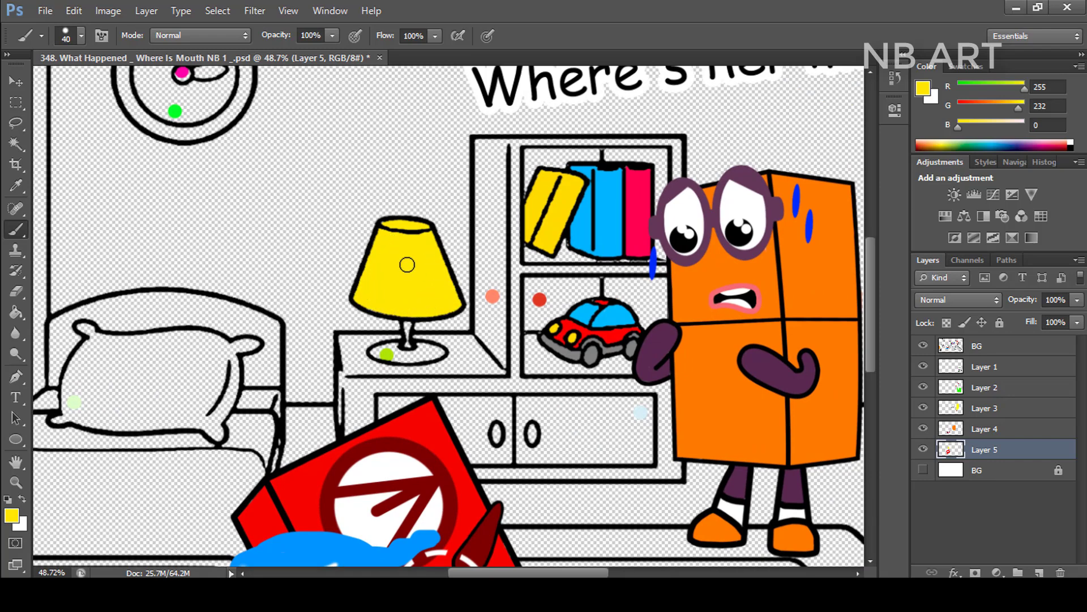
Step: Paint the bedside lamp's base and stem lime green, sampled from its dot, with a 25-pixel brush
left_click(386, 354, "alt")
scroll(389, 354, "up", 2)
mouse_move(417, 310)
left_mouse_down()
mouse_move(389, 344)
mouse_move(458, 346)
mouse_move(424, 348)
left_mouse_up()
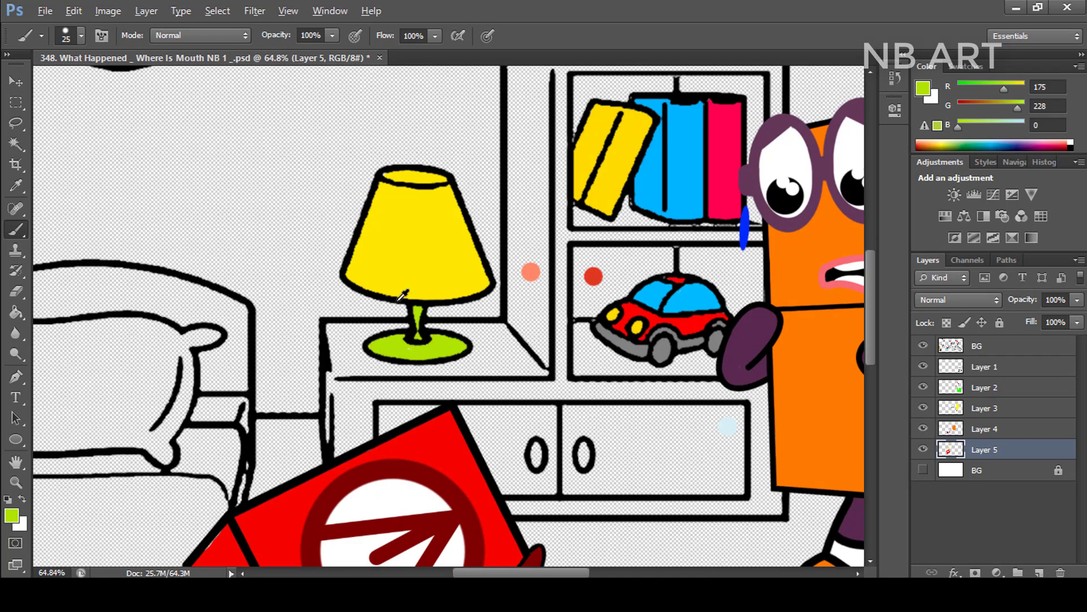
Step: Paint the corner of the low cabinet's door beside the tilted red character white
scroll(392, 277, "down", 2)
left_click(411, 438, "alt")
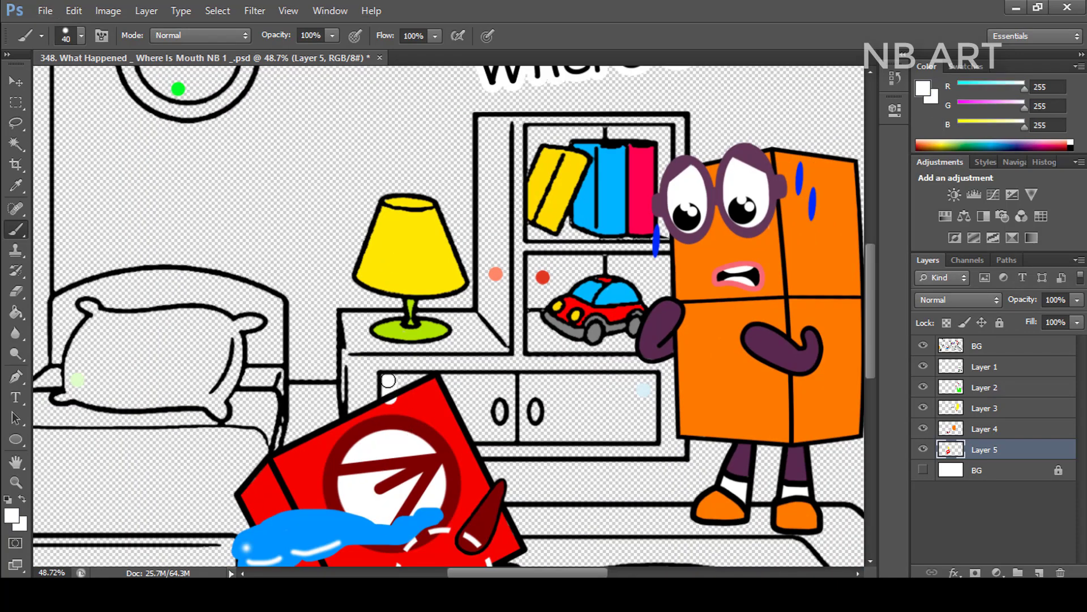
left_click(409, 395, "alt")
left_click_drag(400, 399, 383, 406)
left_click(409, 378, "alt")
Step: Add a layer above the bottom BG layer and paint the low cabinet's doors pale blue, sampled from their dot, with a 50-pixel brush
left_click(984, 469)
left_click(1039, 571)
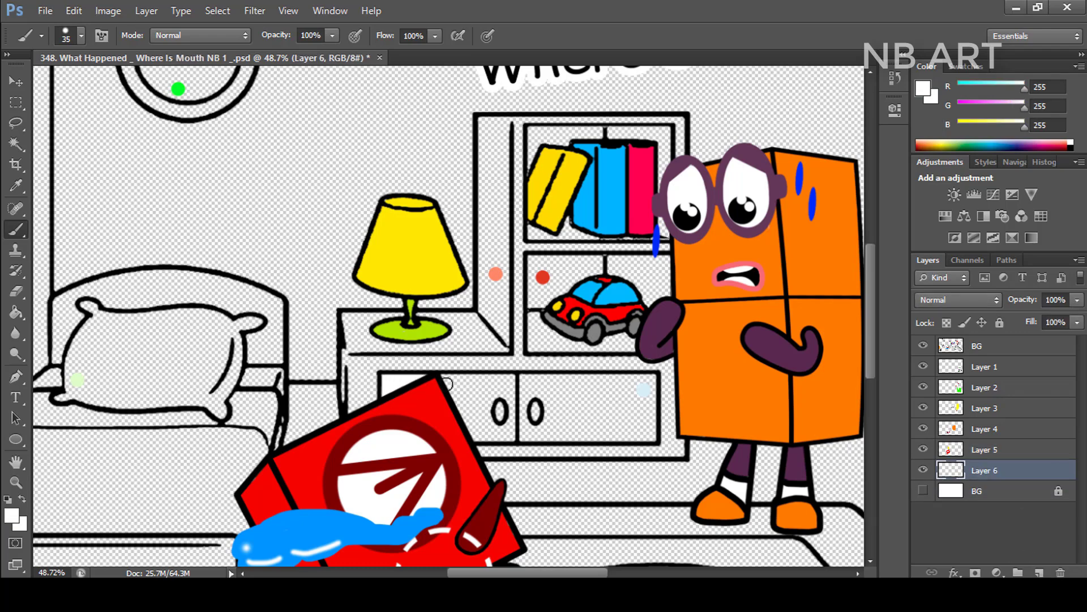
left_click(643, 388, "alt")
mouse_move(644, 386)
left_mouse_down()
mouse_move(441, 384)
mouse_move(651, 388)
left_mouse_up()
key("bracketright")
key("bracketright")
key("bracketright")
mouse_move(650, 436)
left_mouse_down()
mouse_move(479, 430)
mouse_move(483, 402)
mouse_move(604, 427)
mouse_move(621, 398)
left_mouse_up()
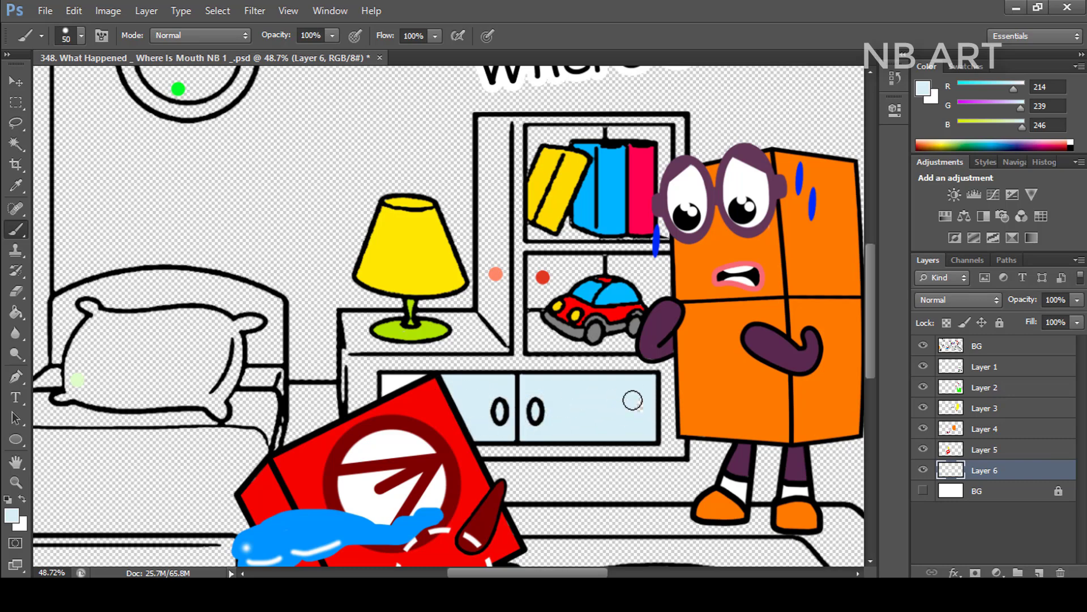
Step: Paint the shelf backs behind the toy car and the books red, sampled from the red dot
left_click(543, 277, "alt")
mouse_move(561, 287)
left_mouse_down()
mouse_move(541, 265)
mouse_move(657, 269)
mouse_move(568, 290)
left_mouse_up()
mouse_move(537, 267)
left_mouse_down()
mouse_move(536, 344)
mouse_move(606, 339)
mouse_move(549, 297)
mouse_move(536, 233)
mouse_move(665, 232)
mouse_move(665, 162)
mouse_move(662, 134)
mouse_move(534, 141)
left_mouse_up()
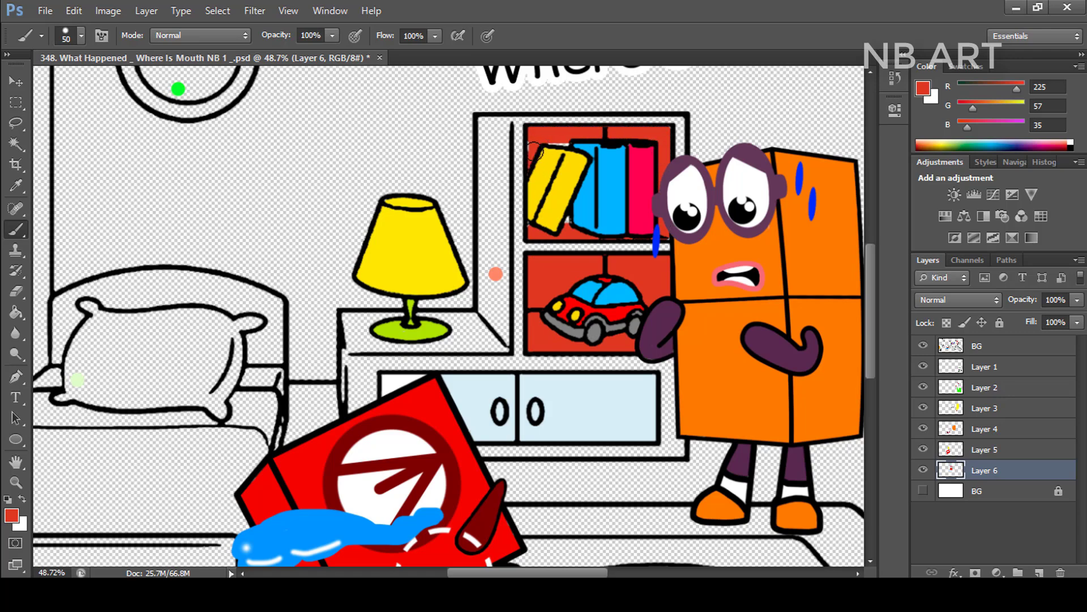
Step: Add another layer above the bottom BG layer and paint the bookcase and cabinet frame salmon with a 70-pixel brush
scroll(658, 148, "down", 3)
left_click(983, 491)
key("ctrl+alt+shift+n")
left_click(539, 244, "alt")
key("bracketright")
key("bracketright")
mouse_move(560, 224)
left_mouse_down()
mouse_move(685, 224)
mouse_move(635, 295)
mouse_move(669, 311)
mouse_move(672, 371)
mouse_move(508, 357)
mouse_move(535, 309)
mouse_move(451, 321)
mouse_move(431, 340)
mouse_move(430, 281)
mouse_move(548, 299)
mouse_move(548, 253)
mouse_move(535, 266)
mouse_move(532, 134)
mouse_move(669, 136)
left_mouse_up()
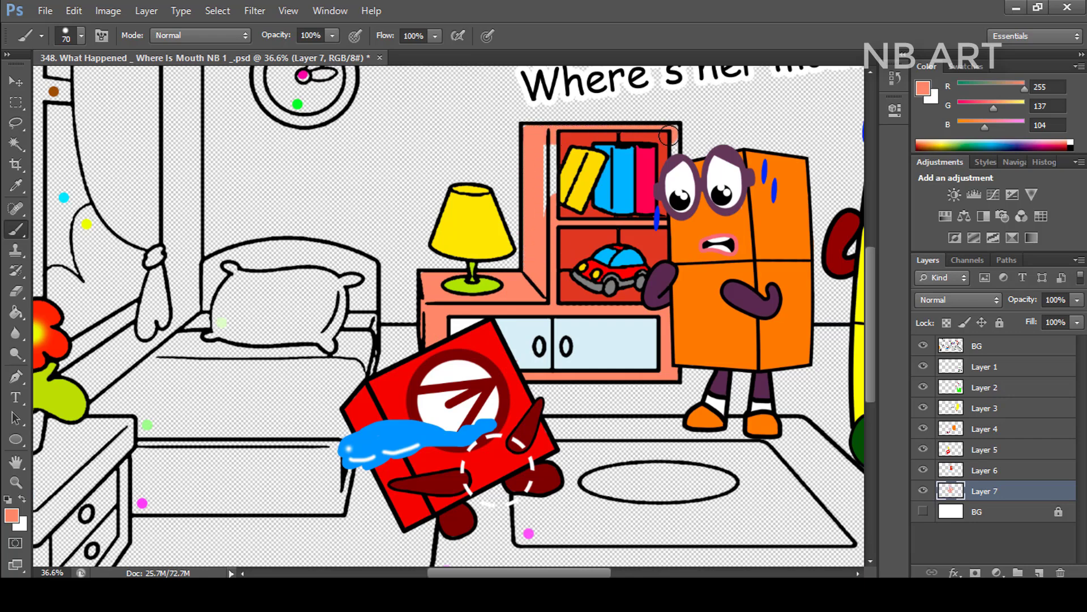
left_click_drag(552, 201, 552, 154)
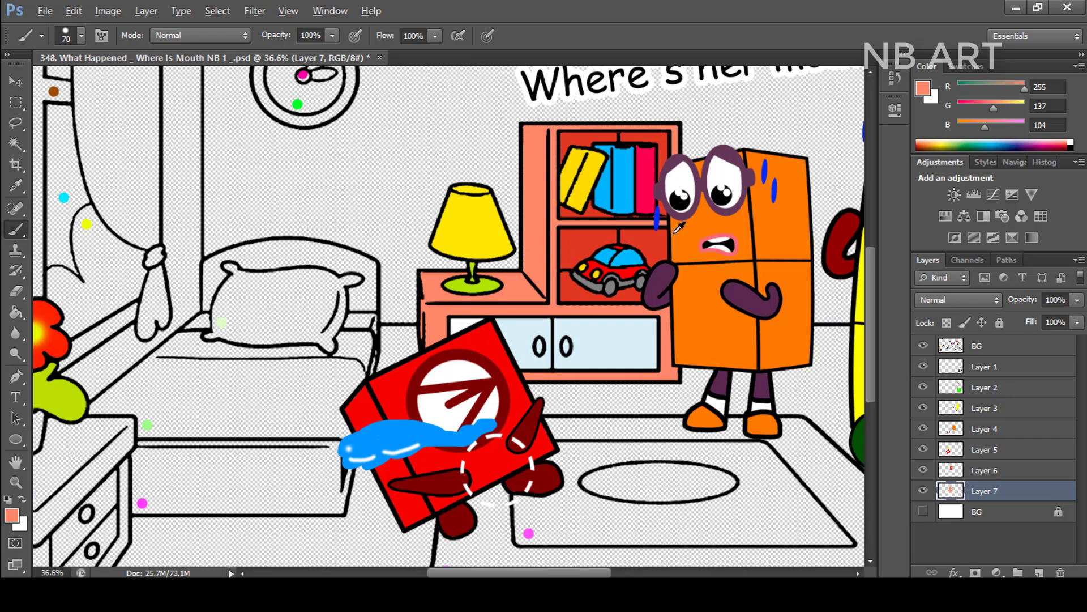
Step: Paint the bed's blanket light green with the 70-pixel brush, including the fold below the pillow
key("ctrl+minus")
key("ctrl+minus")
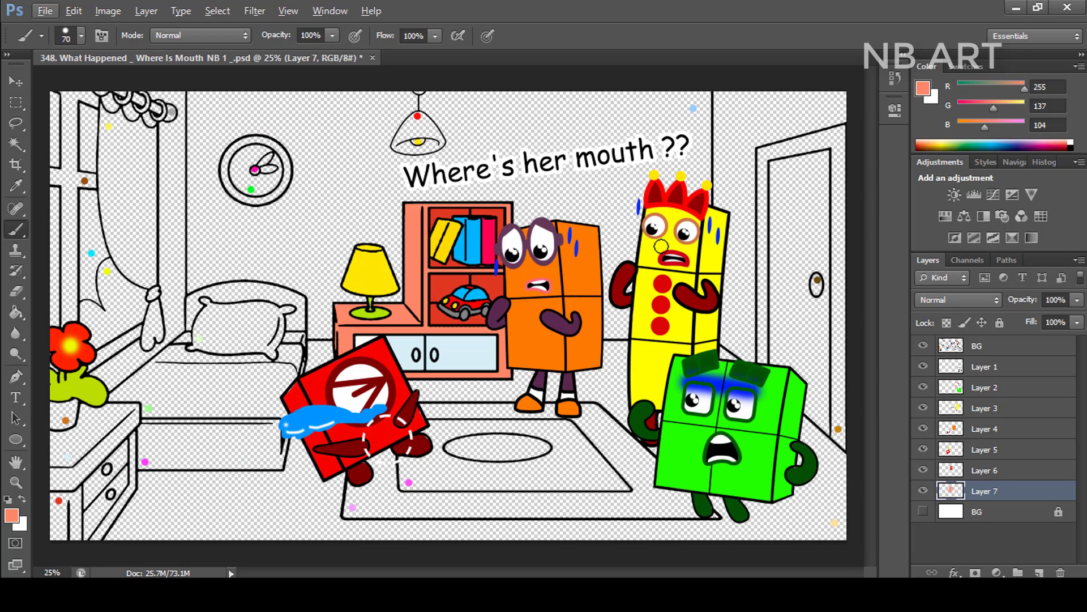
scroll(107, 396, "up", 4)
left_click_drag(216, 374, 279, 357)
mouse_move(240, 387)
left_mouse_down()
mouse_move(437, 399)
mouse_move(243, 383)
mouse_move(433, 367)
mouse_move(333, 343)
mouse_move(443, 344)
left_mouse_up()
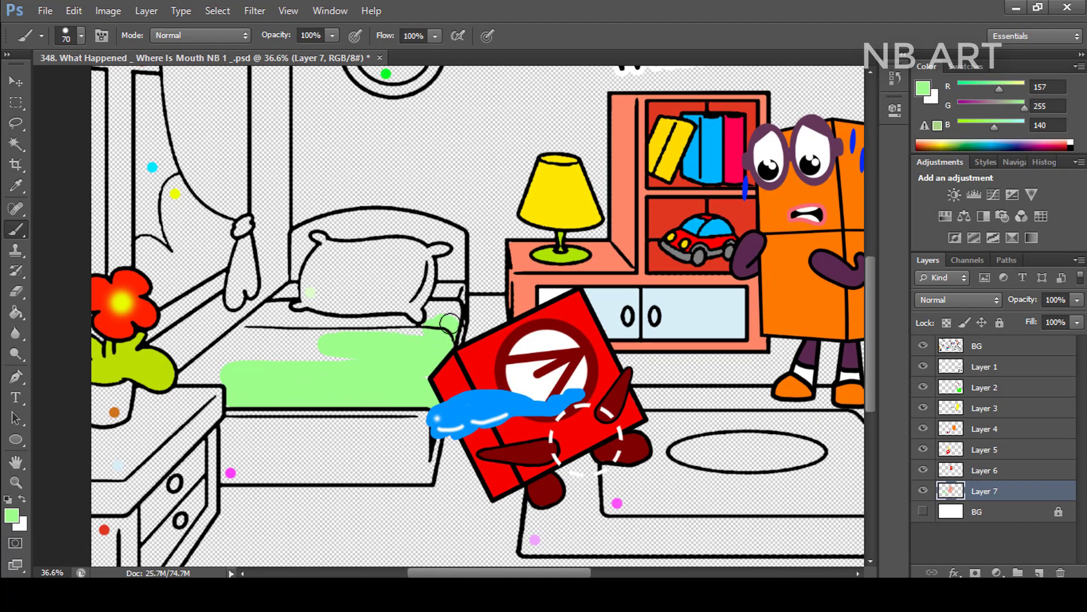
mouse_move(400, 324)
left_mouse_down()
mouse_move(314, 323)
mouse_move(297, 346)
mouse_move(276, 350)
mouse_move(278, 338)
mouse_move(259, 361)
mouse_move(277, 368)
mouse_move(240, 393)
mouse_move(183, 398)
mouse_move(291, 324)
mouse_move(240, 375)
mouse_move(326, 316)
mouse_move(328, 300)
mouse_move(280, 319)
left_mouse_up()
Step: Add a layer above the bottom BG layer and paint the pillow pale green, sampled from its dot, with a 35-pixel brush
scroll(196, 333, "up", 1)
scroll(192, 338, "up", 3)
key("[")
key("[")
key("[")
left_click(308, 295, "alt")
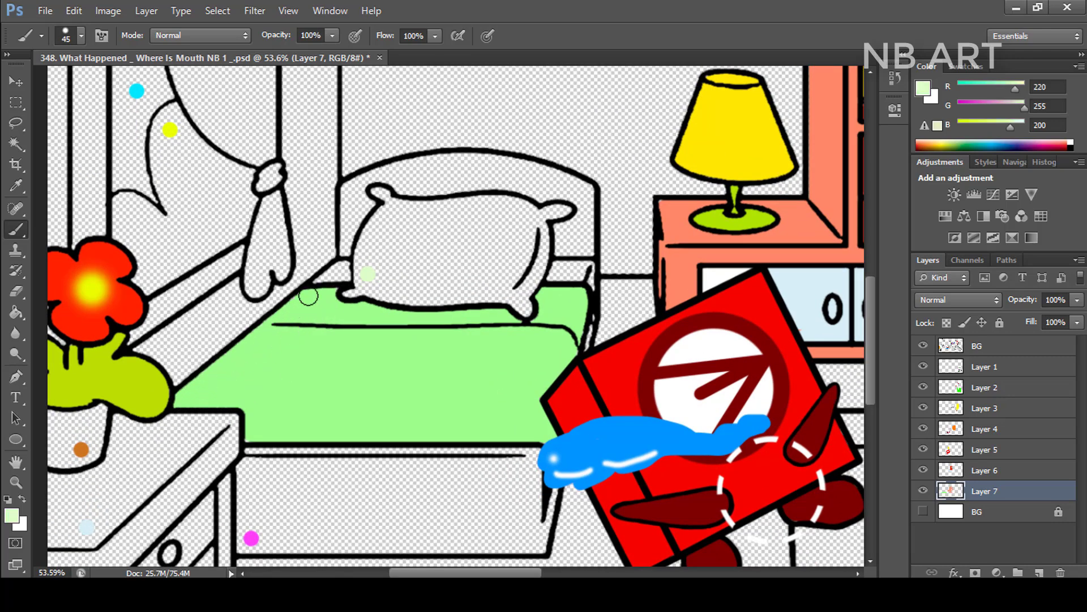
left_click(1002, 510)
key("ctrl+shift+alt+n")
mouse_move(354, 290)
left_mouse_down()
mouse_move(463, 299)
mouse_move(375, 281)
mouse_move(492, 289)
mouse_move(522, 300)
mouse_move(536, 272)
mouse_move(540, 226)
mouse_move(529, 264)
mouse_move(365, 256)
mouse_move(502, 233)
mouse_move(364, 261)
mouse_move(370, 239)
mouse_move(399, 221)
mouse_move(527, 217)
mouse_move(387, 213)
left_mouse_up()
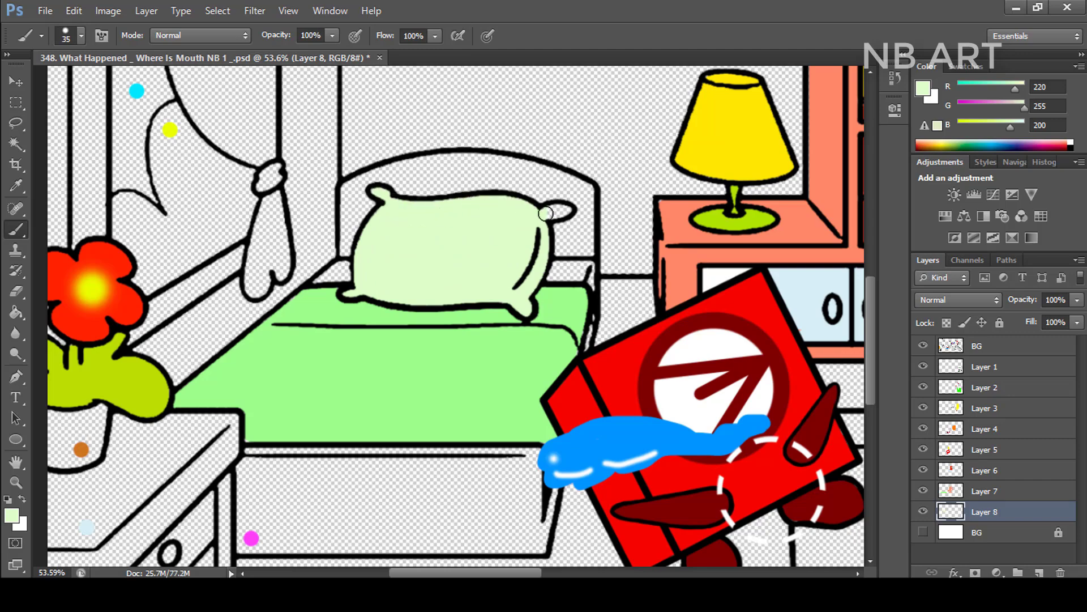
Step: Add a new layer and paint the bed's base and headboard magenta, enlarging the brush to 60 pixels for the headboard
scroll(563, 221, "down", 2)
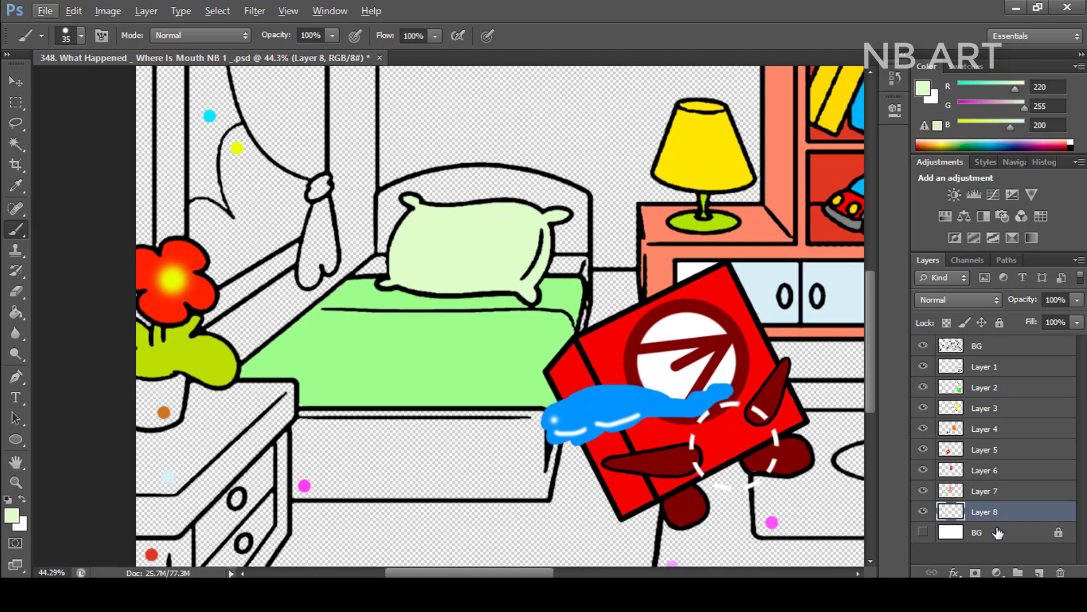
key("ctrl+shift+alt+n")
left_click(251, 538, "alt")
key("bracketright")
mouse_move(299, 427)
left_mouse_down()
mouse_move(300, 492)
mouse_move(544, 487)
left_mouse_up()
mouse_move(545, 450)
left_mouse_down()
mouse_move(445, 480)
mouse_move(310, 476)
mouse_move(535, 458)
mouse_move(313, 447)
mouse_move(472, 463)
mouse_move(379, 455)
mouse_move(304, 426)
mouse_move(378, 413)
mouse_move(485, 419)
mouse_move(403, 436)
mouse_move(512, 440)
left_mouse_up()
key("bracketright")
key("bracketright")
mouse_move(575, 324)
left_mouse_down()
mouse_move(578, 289)
mouse_move(558, 233)
mouse_move(572, 247)
mouse_move(577, 200)
mouse_move(428, 196)
mouse_move(568, 195)
mouse_move(510, 178)
mouse_move(425, 182)
mouse_move(388, 206)
mouse_move(390, 245)
mouse_move(413, 224)
mouse_move(388, 226)
left_mouse_up()
scroll(389, 277, "down", 3)
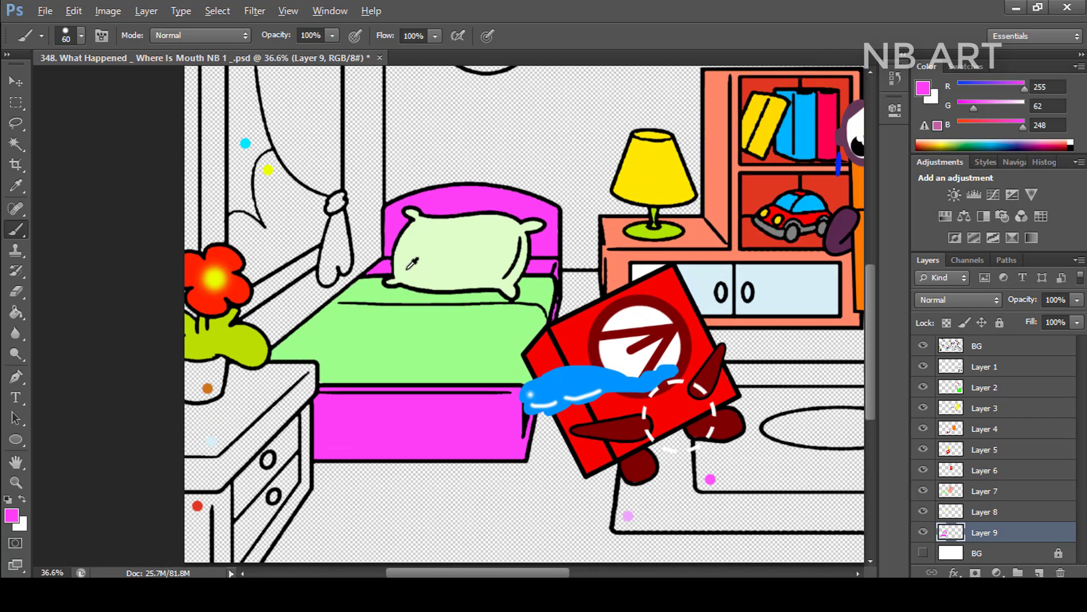
Step: On a new layer, paint the flower pot orange-brown and the foreground drawer cabinet's frame red, using their sampled dots
left_click(218, 371, "alt")
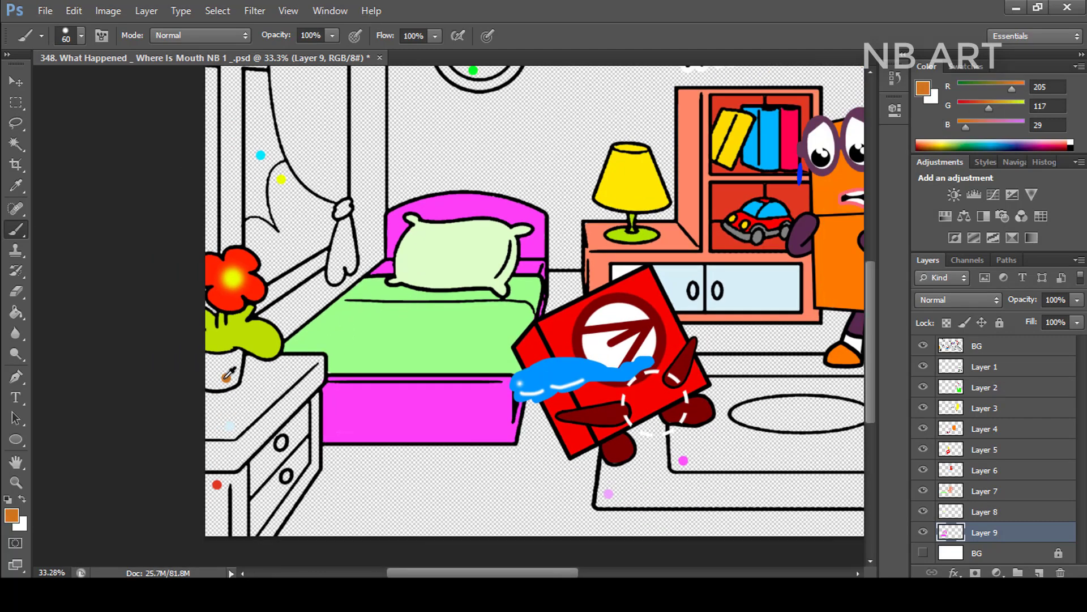
key("ctrl+shift+alt+n")
left_click(217, 485, "alt")
key("bracketright")
key("bracketright")
mouse_move(217, 482)
left_mouse_down()
mouse_move(205, 414)
mouse_move(229, 470)
mouse_move(246, 429)
left_mouse_up()
scroll(242, 470, "up", 2)
key("bracketleft")
key("bracketleft")
key("bracketleft")
key("bracketleft")
key("bracketleft")
key("bracketleft")
mouse_move(265, 534)
left_mouse_down()
mouse_move(334, 440)
mouse_move(303, 480)
mouse_move(334, 437)
mouse_move(335, 379)
left_mouse_up()
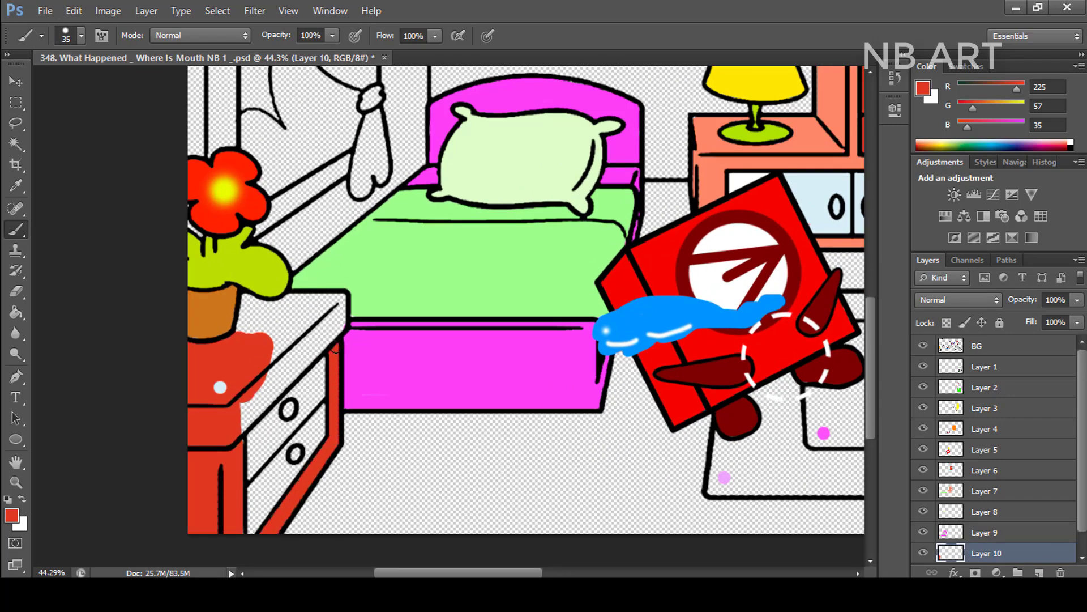
Step: Paint the foreground drawer cabinet's top and drawer fronts pale blue, sampled from the dot on its top
left_click(219, 388, "alt")
key("bracketright")
key("bracketright")
key("bracketright")
key("bracketright")
mouse_move(220, 389)
left_mouse_down()
mouse_move(242, 385)
mouse_move(201, 420)
mouse_move(208, 435)
mouse_move(226, 435)
mouse_move(214, 432)
mouse_move(194, 373)
mouse_move(240, 344)
mouse_move(245, 375)
mouse_move(248, 304)
mouse_move(335, 302)
mouse_move(331, 329)
mouse_move(268, 379)
mouse_move(275, 322)
mouse_move(286, 397)
mouse_move(259, 430)
mouse_move(260, 485)
mouse_move(314, 375)
mouse_move(315, 426)
mouse_move(292, 410)
left_mouse_up()
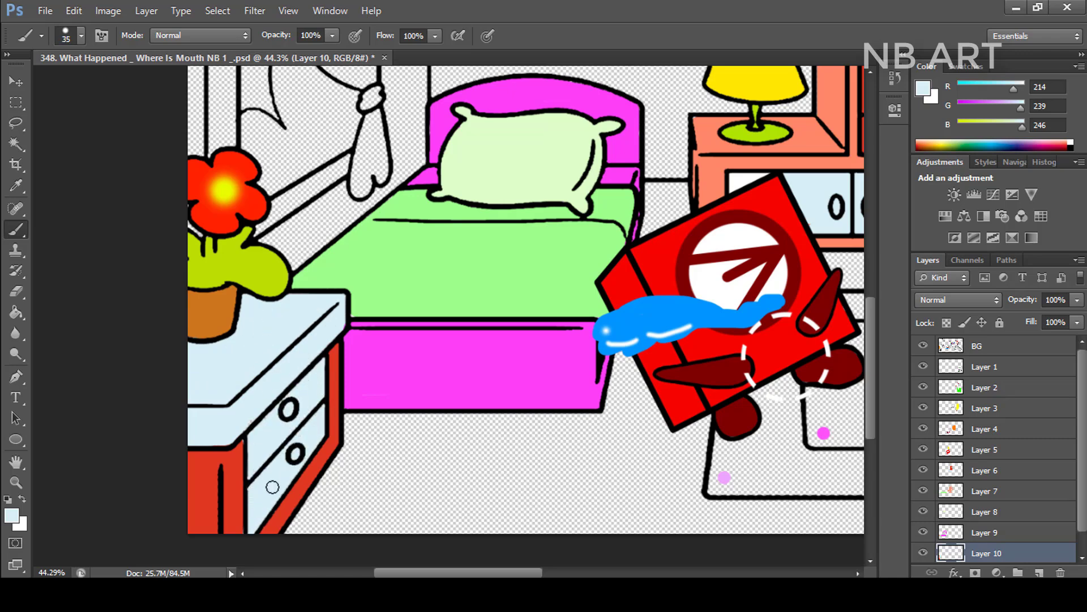
Step: Paint the curtain, its tie and its tail pale yellow, using a 30-pixel brush for the edge below the rings
scroll(271, 448, "down", 5)
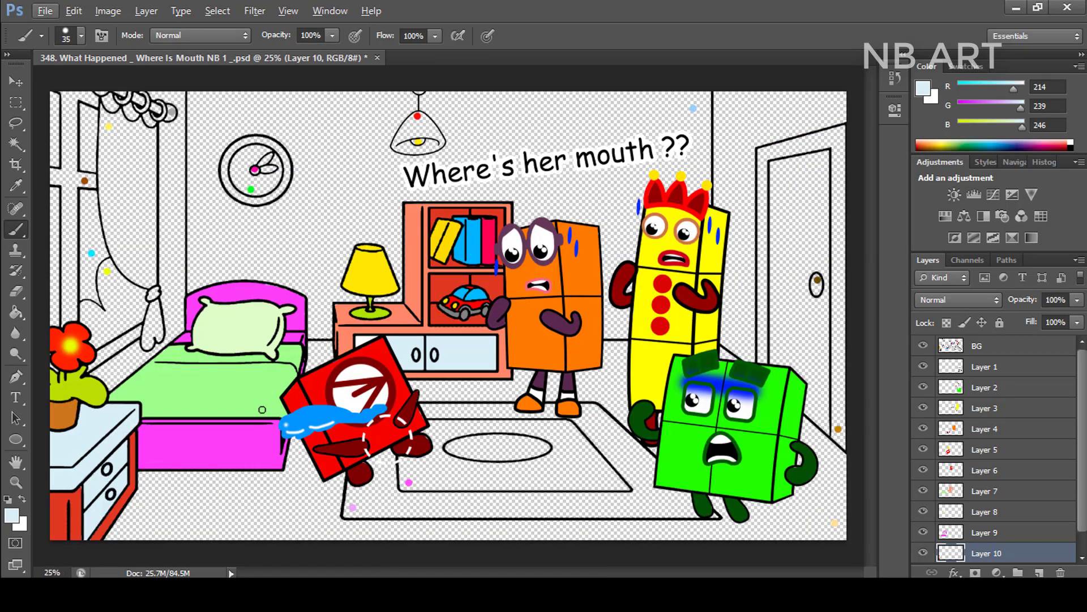
left_click(108, 126, "alt")
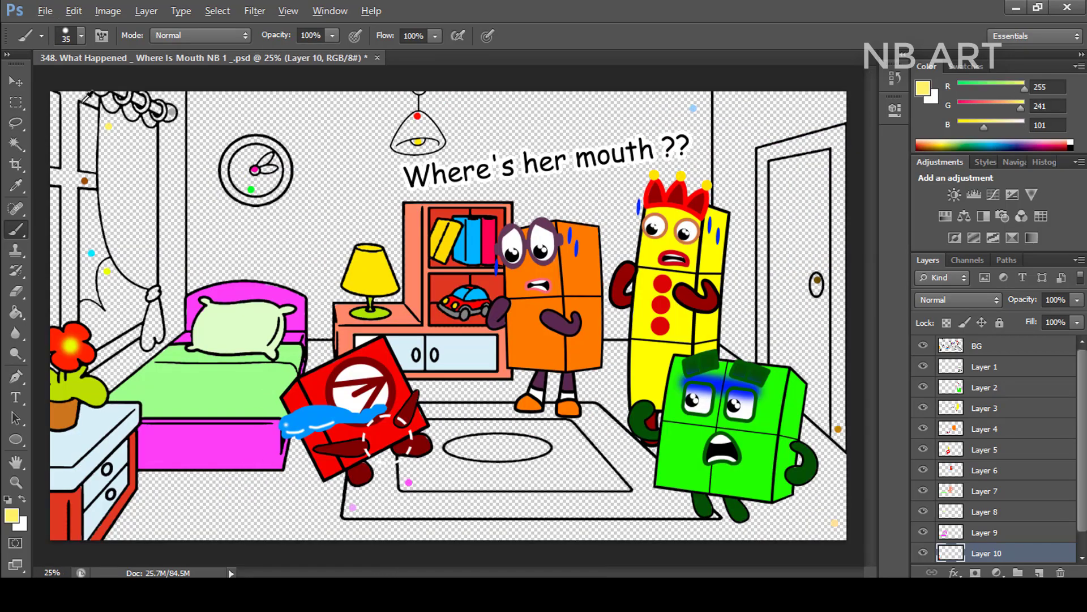
scroll(83, 99, "up", 3)
key("bracketright")
key("bracketright")
key("bracketright")
left_click_drag(138, 138, 176, 416)
mouse_move(161, 280)
left_mouse_down()
mouse_move(187, 409)
mouse_move(185, 228)
mouse_move(205, 263)
mouse_move(216, 436)
mouse_move(221, 166)
mouse_move(155, 139)
mouse_move(133, 170)
mouse_move(143, 372)
mouse_move(168, 423)
mouse_move(188, 446)
mouse_move(197, 436)
mouse_move(202, 448)
mouse_move(188, 468)
mouse_move(224, 444)
mouse_move(227, 491)
mouse_move(250, 393)
mouse_move(249, 457)
left_mouse_up()
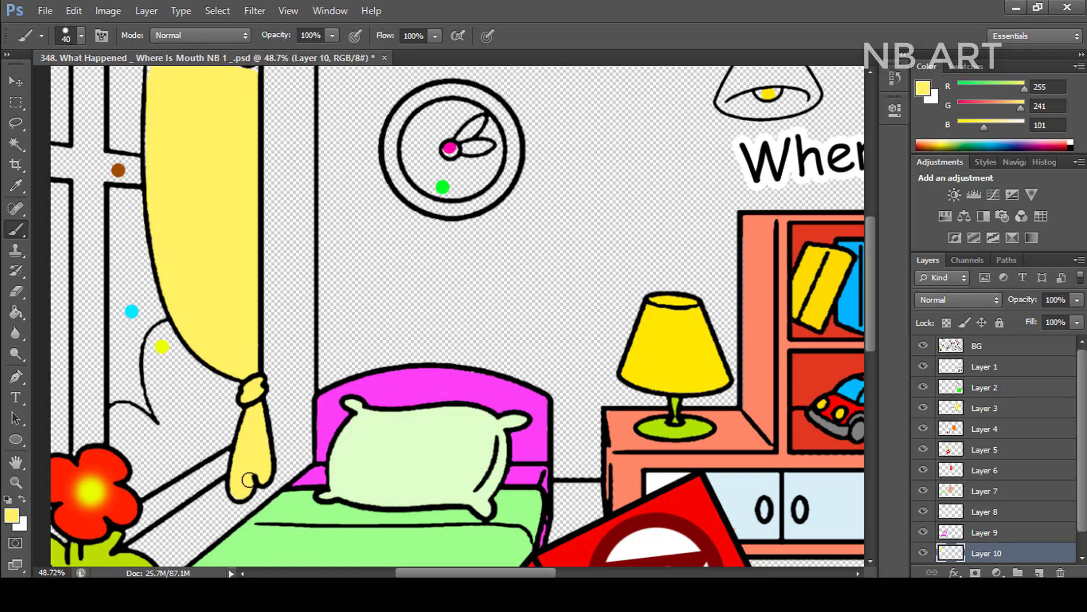
left_click_drag(248, 170, 332, 334)
scroll(244, 198, "up", 2)
key("[")
left_click_drag(358, 243, 336, 239)
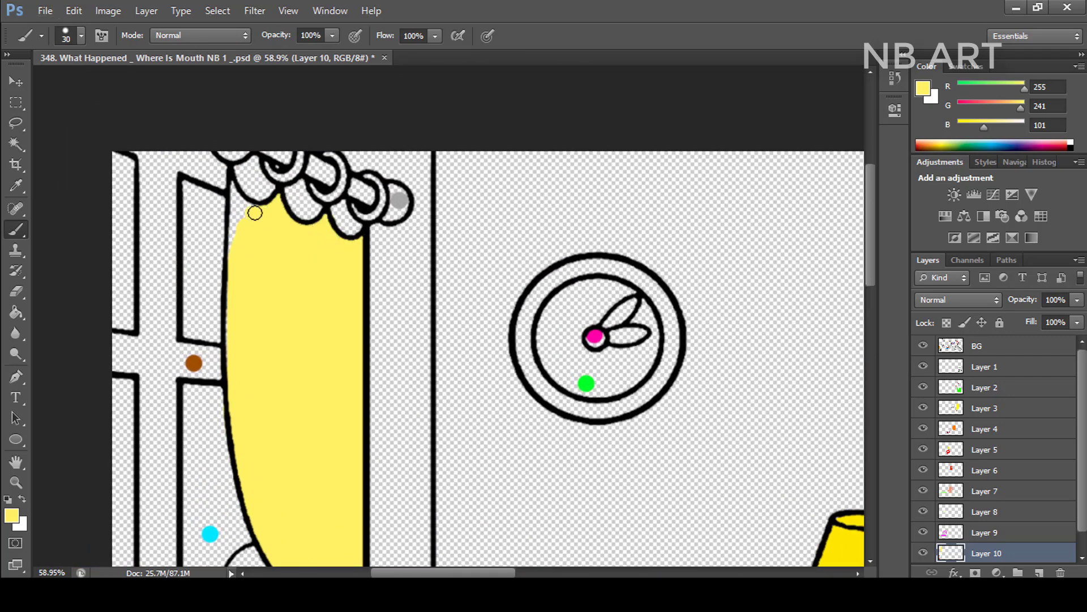
scroll(360, 183, "down", 4)
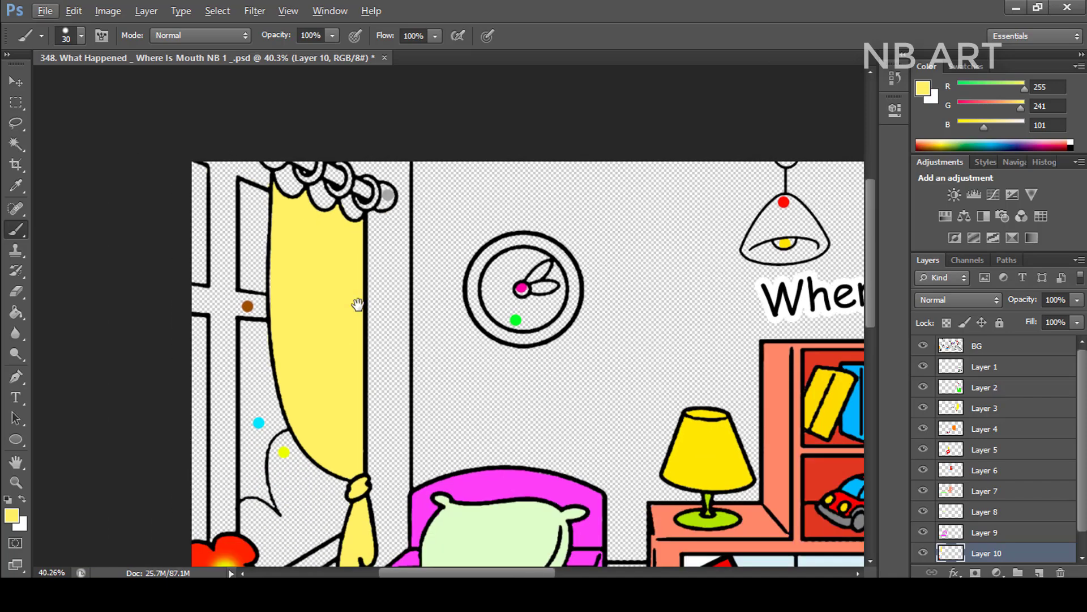
Step: Merge Layer 1 through Layer 10 into a single colour layer
left_click_drag(356, 303, 343, 171)
left_click(1004, 373, "shift")
key("ctrl+e")
Step: Add a layer above the bottom BG layer, paint the bush outside the window yellow-green with a 70-pixel brush, and erase the overspill on the sill
left_click(1006, 387)
left_click(1040, 572)
left_click(268, 320, "alt")
key("bracketright")
key("bracketright")
key("bracketright")
key("bracketright")
mouse_move(270, 320)
left_mouse_down()
mouse_move(317, 339)
mouse_move(322, 392)
mouse_move(309, 355)
mouse_move(276, 366)
mouse_move(266, 320)
left_mouse_up()
mouse_move(272, 370)
left_mouse_down()
mouse_move(268, 395)
mouse_move(236, 376)
mouse_move(235, 410)
mouse_move(241, 433)
mouse_move(301, 402)
mouse_move(277, 419)
left_mouse_up()
key("e")
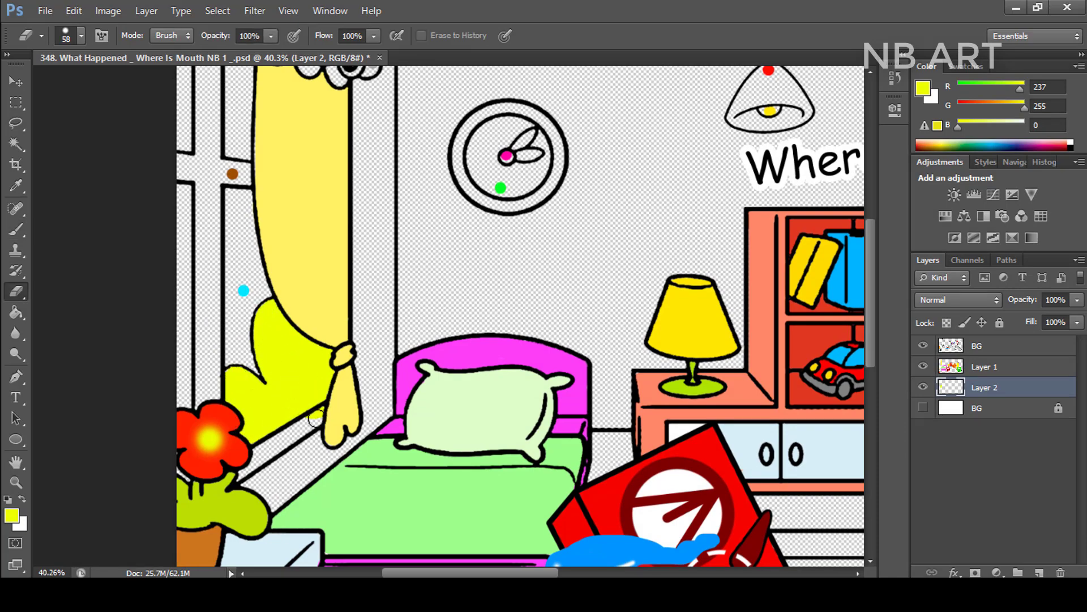
key("b")
Step: Paint the window's frame bars and sill brown, sampled from the brown dot, and touch up the bush's edge in yellow-green
left_click_drag(287, 298, 291, 361)
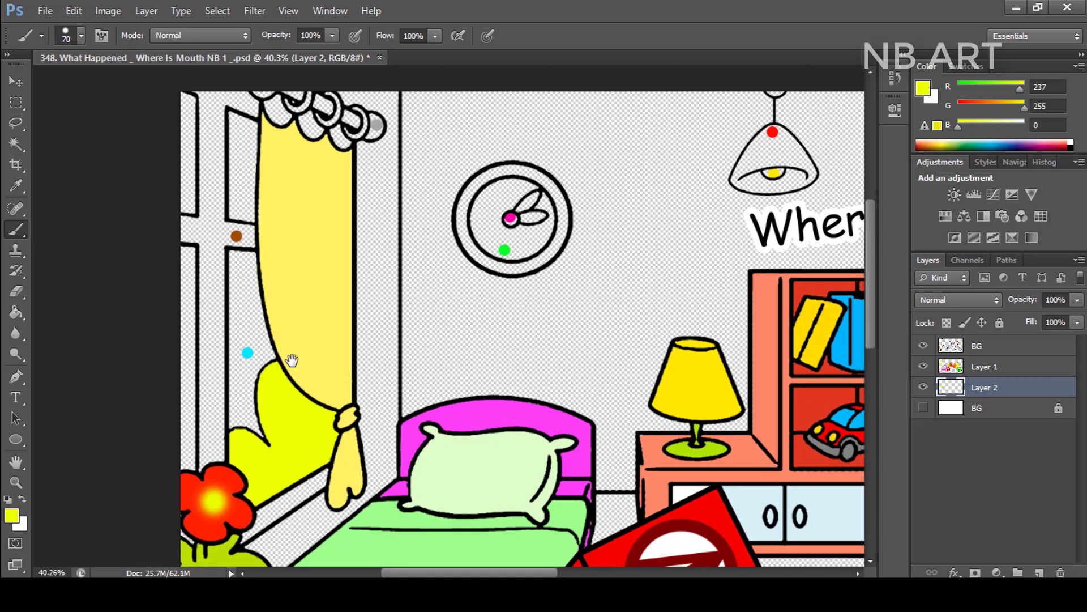
left_click(238, 236, "alt")
mouse_move(249, 238)
left_mouse_down()
mouse_move(185, 233)
mouse_move(207, 234)
mouse_move(208, 251)
mouse_move(205, 475)
mouse_move(216, 470)
mouse_move(210, 96)
mouse_move(215, 192)
mouse_move(201, 104)
left_mouse_up()
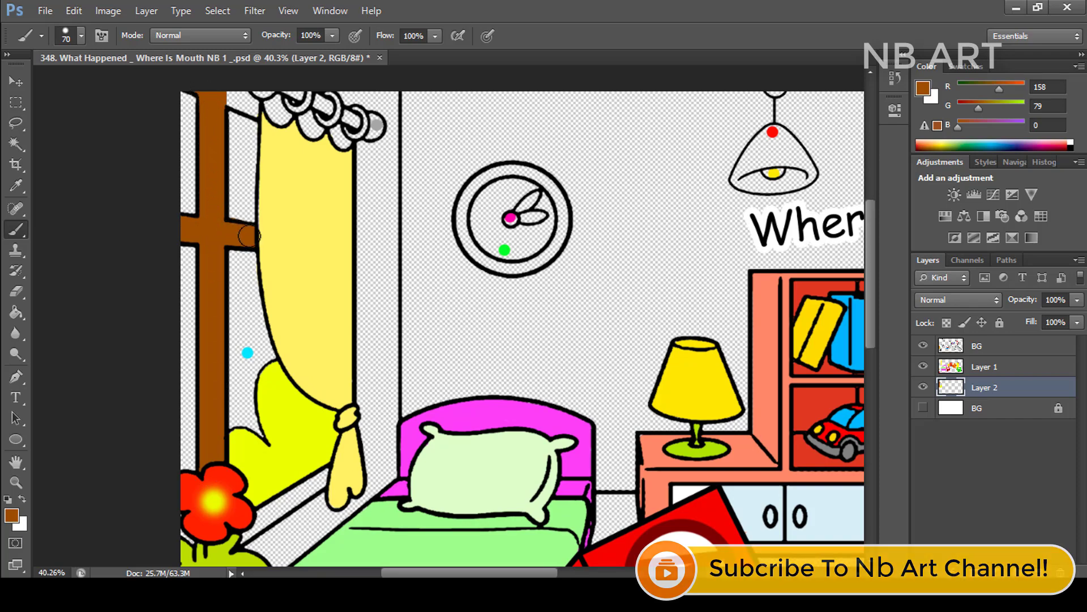
mouse_move(245, 526)
left_mouse_down()
mouse_move(317, 478)
mouse_move(312, 459)
left_mouse_up()
left_click(271, 493, "alt")
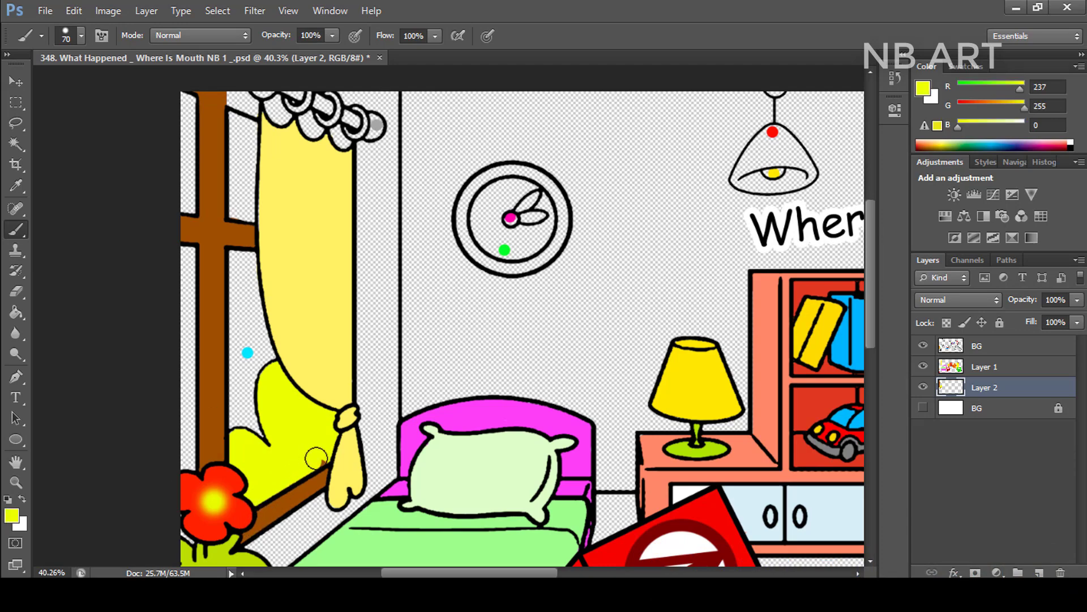
Step: Paint the window frame's upper corner and the curtain's scalloped folds under the rod brown with a 35-pixel brush
left_click(220, 261, "alt")
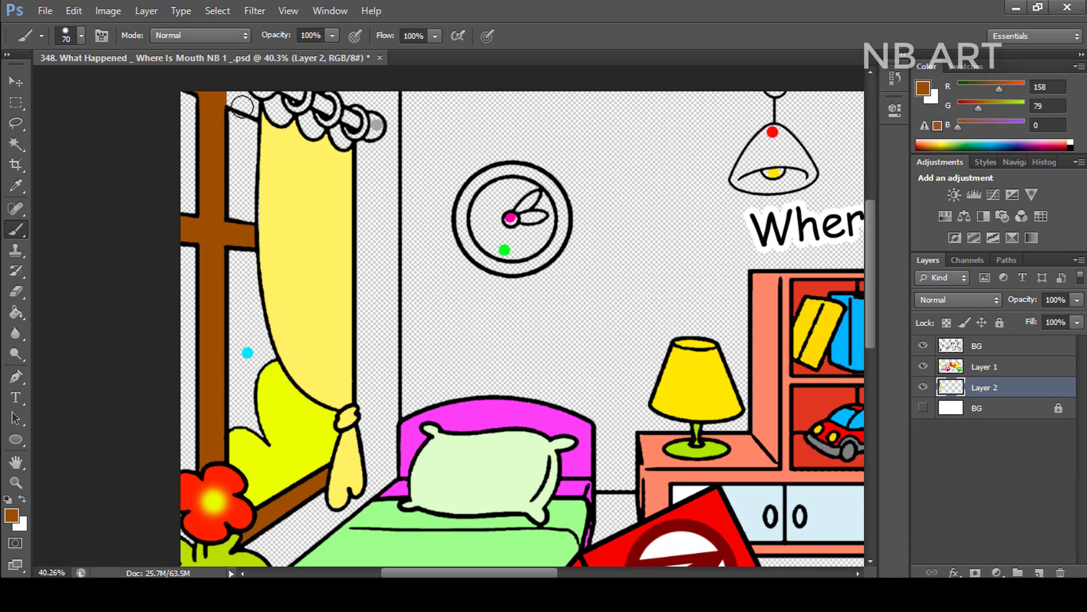
scroll(243, 146, "up", 3)
key("p")
key("b")
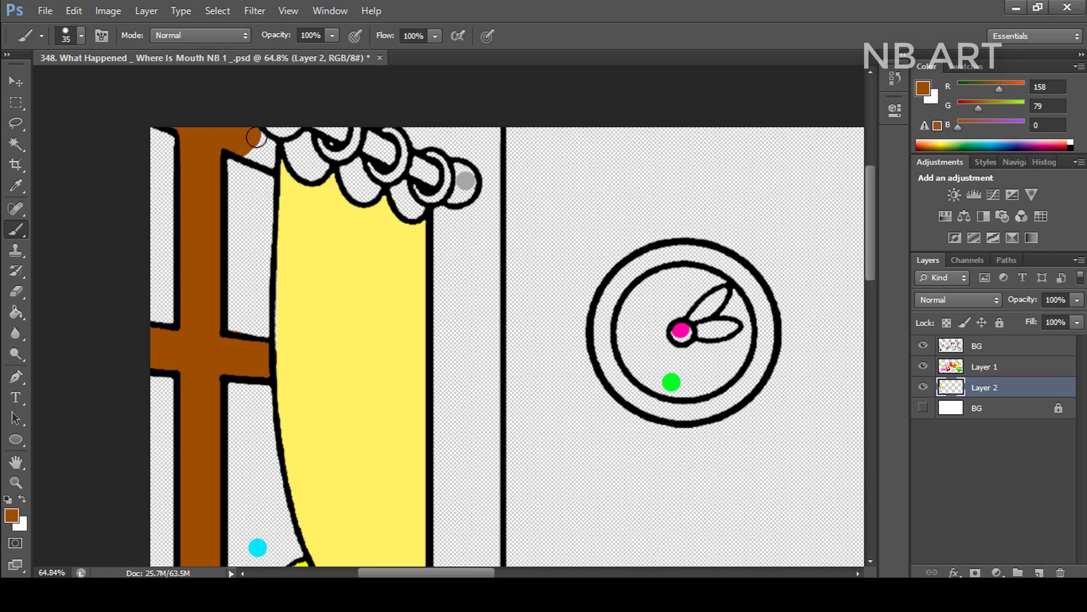
mouse_move(289, 151)
left_mouse_down()
mouse_move(317, 172)
mouse_move(306, 137)
mouse_move(361, 195)
mouse_move(356, 169)
mouse_move(406, 203)
left_mouse_up()
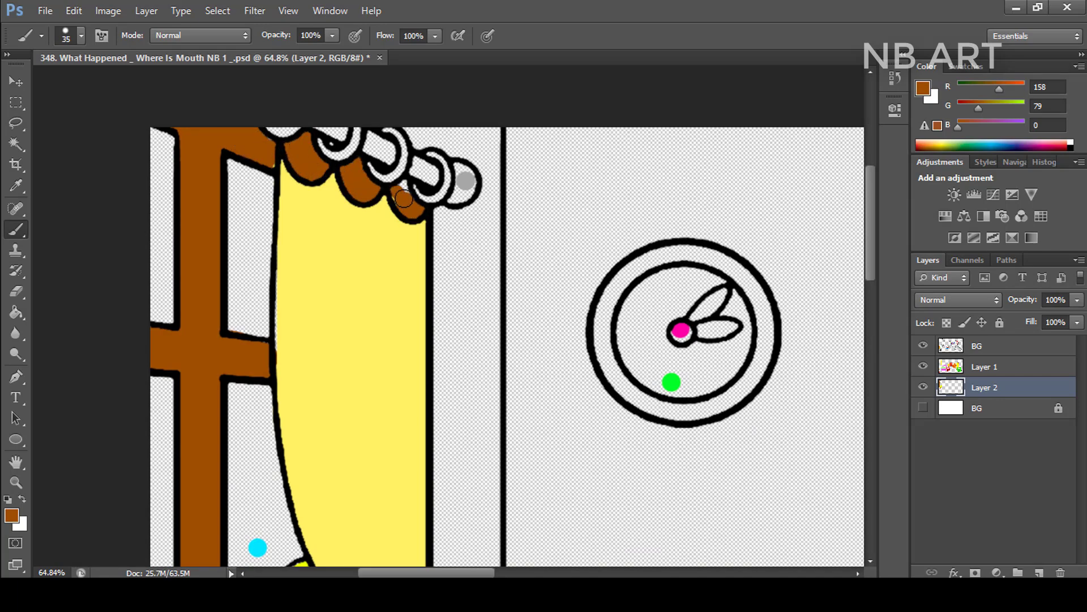
Step: Add a layer above the bottom BG layer and paint the curtain rod and rings grey, sampled from the rod's dot
left_click(466, 181, "alt")
left_click(976, 409)
left_click(1039, 572)
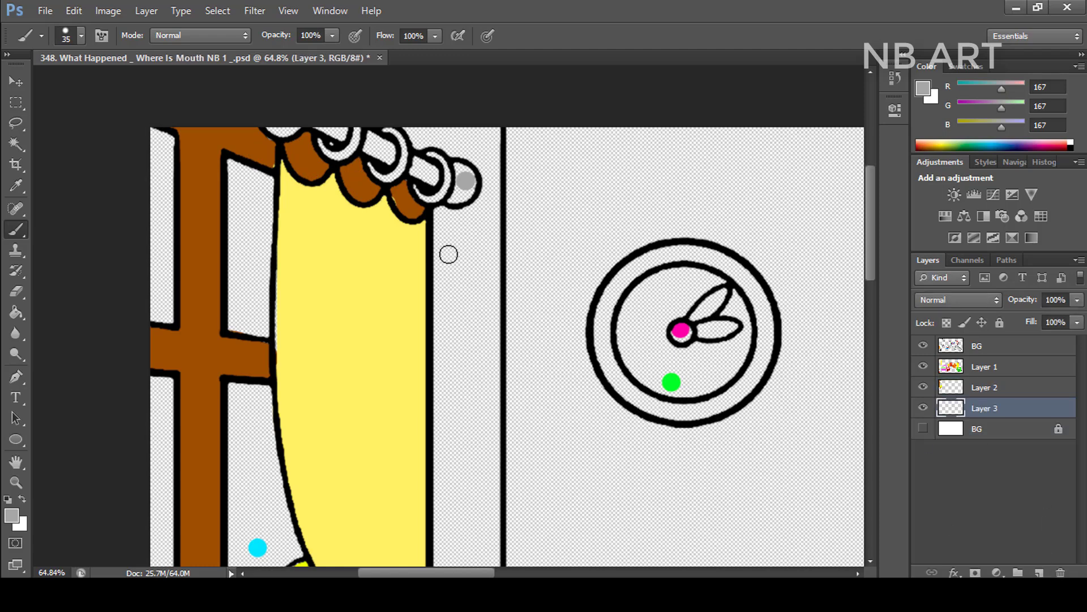
mouse_move(466, 181)
left_mouse_down()
mouse_move(431, 180)
mouse_move(432, 193)
mouse_move(467, 191)
mouse_move(463, 174)
mouse_move(437, 164)
mouse_move(375, 180)
mouse_move(354, 150)
mouse_move(400, 159)
mouse_move(379, 142)
left_mouse_up()
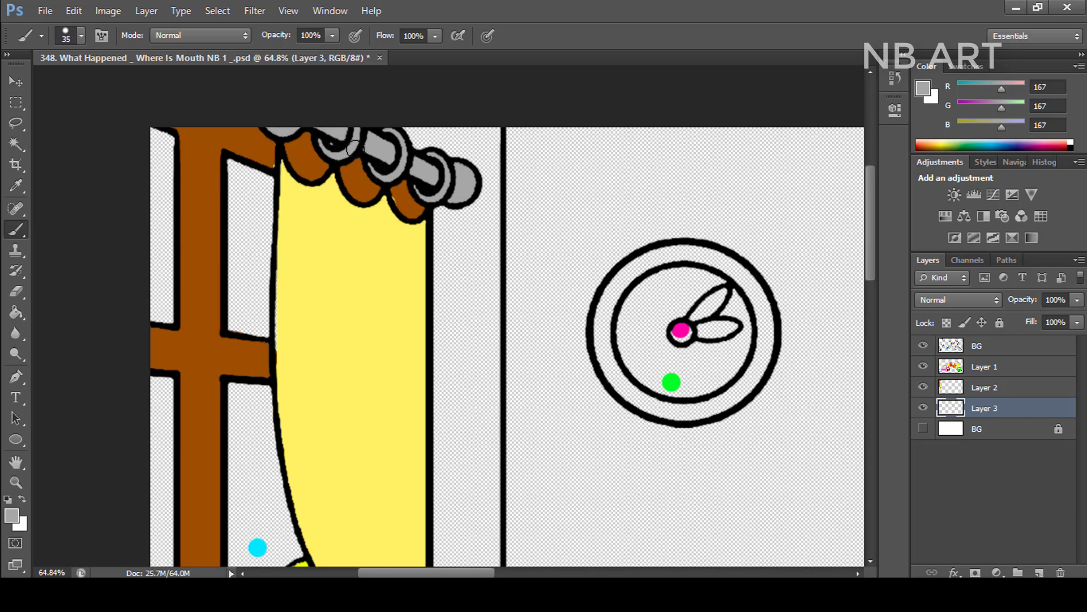
Step: Add another layer above the bottom BG layer and paint the sky in the window panes cyan with a 70-pixel brush
scroll(351, 148, "down", 5)
left_click(1000, 433)
key("ctrl+shift+alt+n")
left_click(289, 395, "alt")
key("bracketright")
key("bracketright")
key("bracketright")
key("bracketright")
key("bracketright")
mouse_move(282, 472)
left_mouse_down()
mouse_move(295, 361)
mouse_move(280, 306)
mouse_move(298, 296)
mouse_move(287, 158)
mouse_move(271, 147)
mouse_move(213, 189)
mouse_move(235, 178)
mouse_move(230, 508)
left_mouse_up()
Step: Paint the wall clock's face and rim bright green, sampled from its green dot, with a 90-pixel brush
scroll(294, 340, "down", 2)
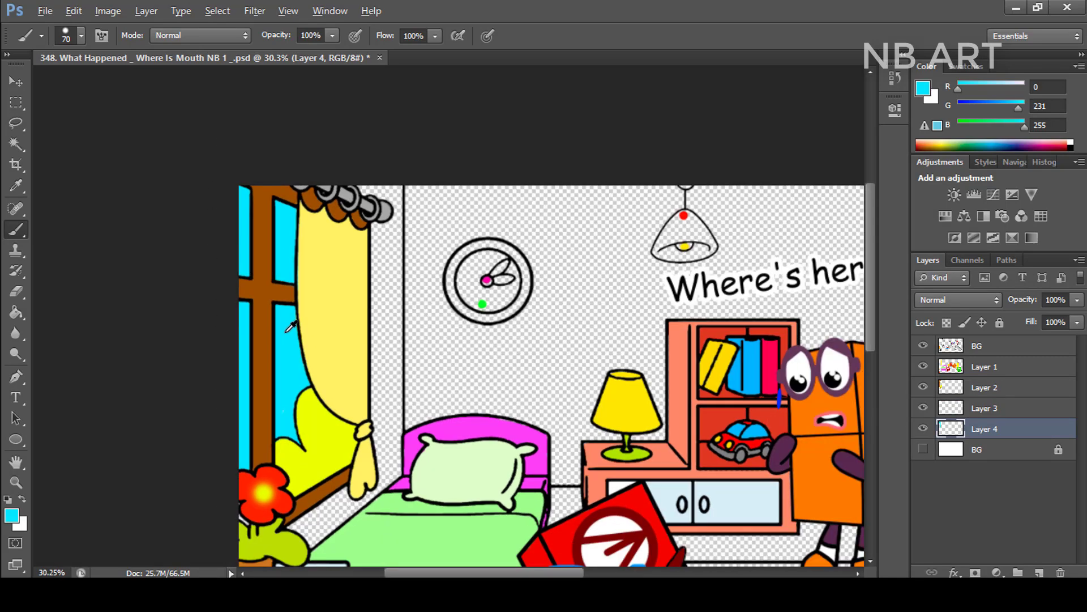
left_click(251, 190, "alt")
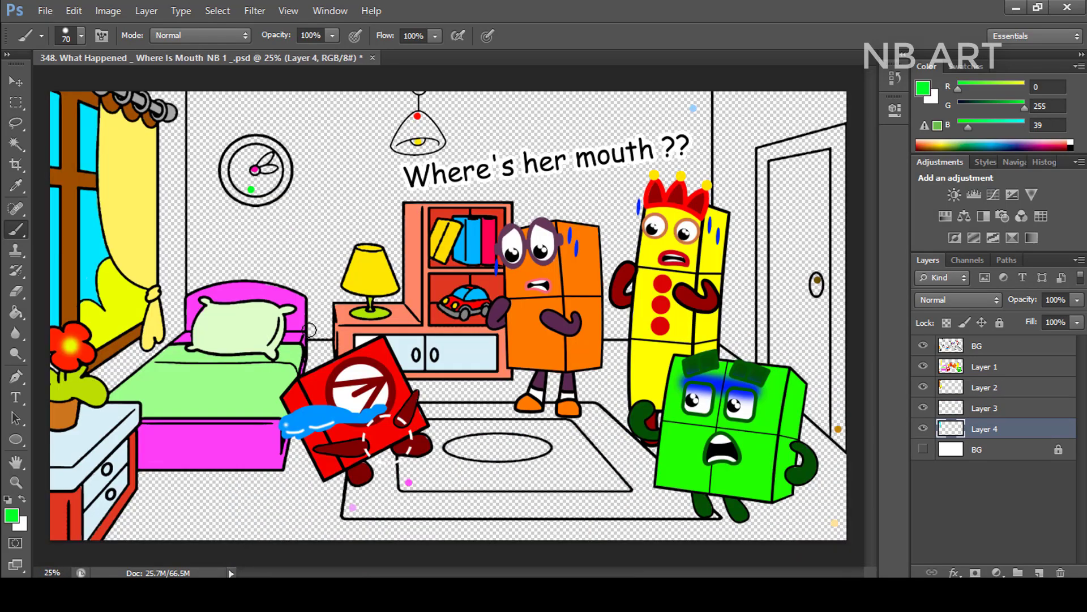
mouse_move(247, 183)
left_mouse_down()
mouse_move(238, 158)
mouse_move(245, 191)
mouse_move(275, 184)
mouse_move(264, 150)
left_mouse_up()
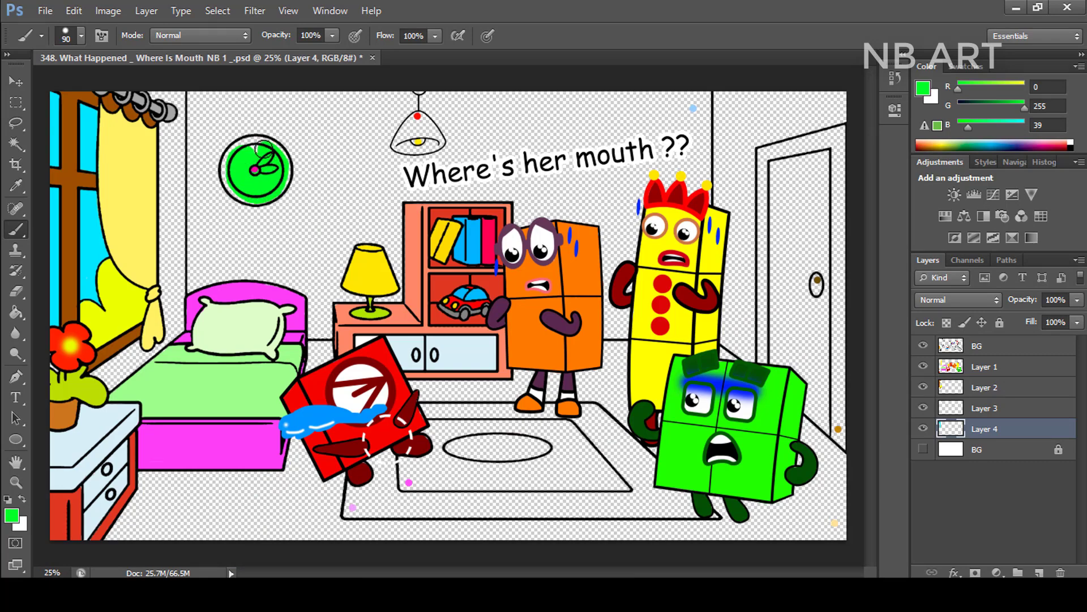
scroll(195, 135, "up", 2)
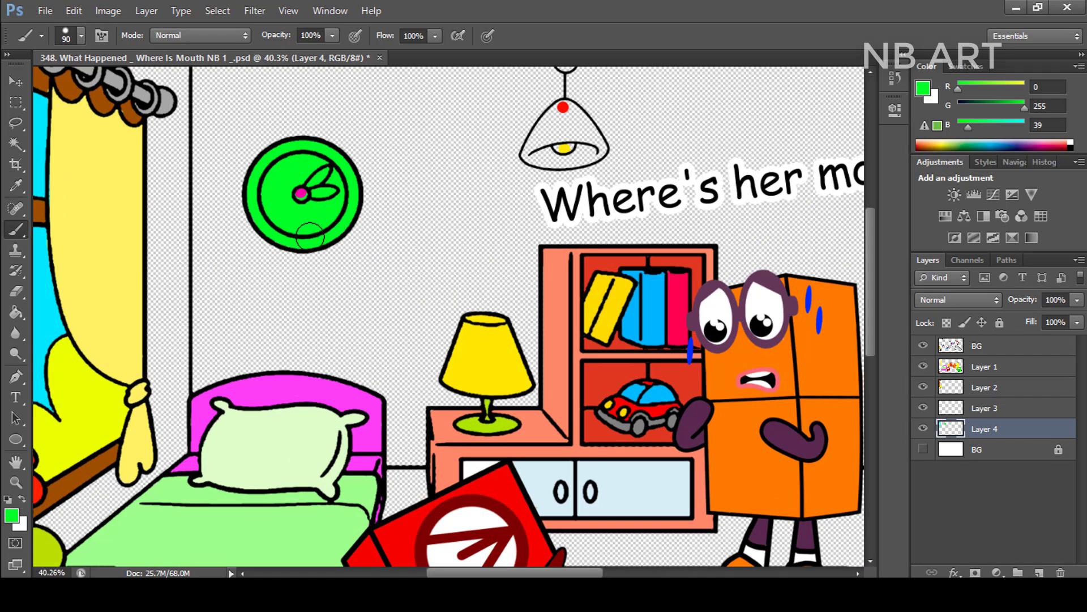
Step: Paint the wall clock's hands and centre hub hot pink, sampled from the clock's pink dot, with a 30-pixel brush
scroll(309, 235, "up", 2)
key("bracketleft")
left_click(299, 194, "alt")
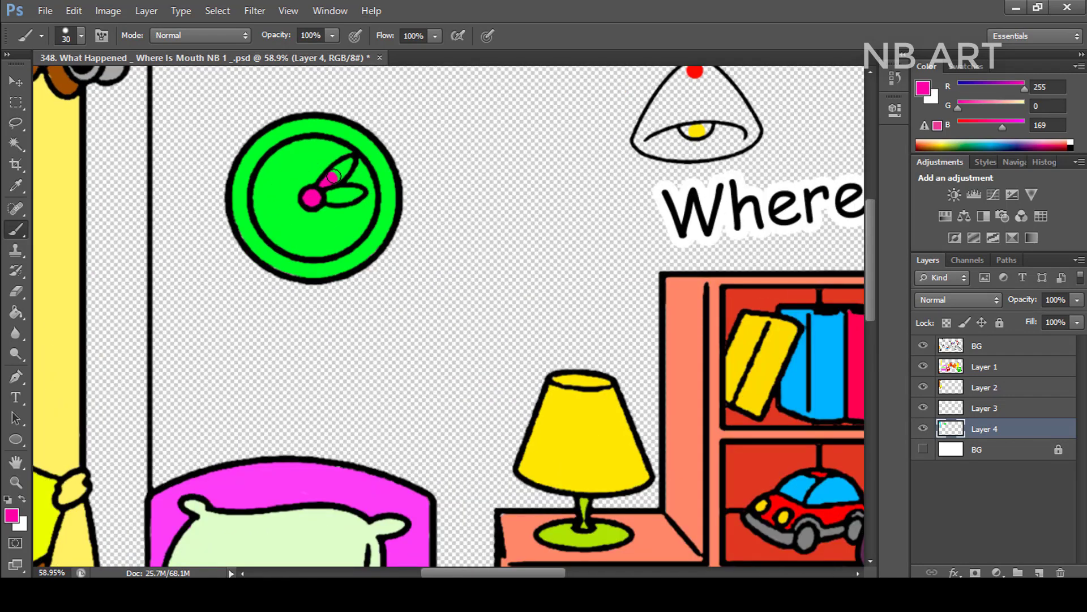
scroll(335, 191, "down", 2)
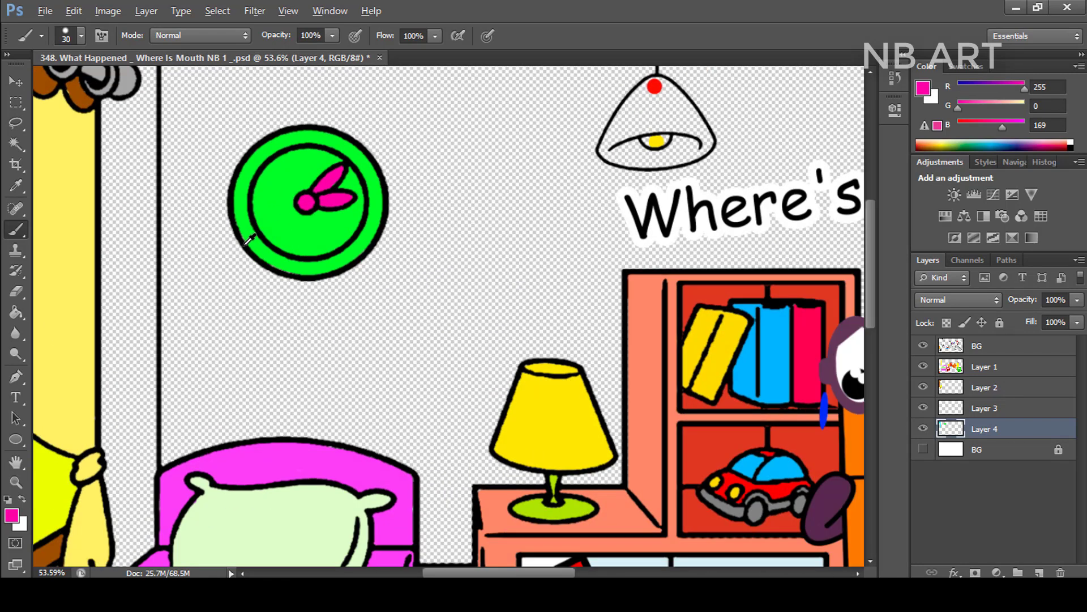
Step: Paint the ceiling lamp's bulb yellow, and its shade red with a 50-pixel brush on a new layer above the bottom BG layer
scroll(552, 170, "up", 1)
left_click(556, 173, "alt")
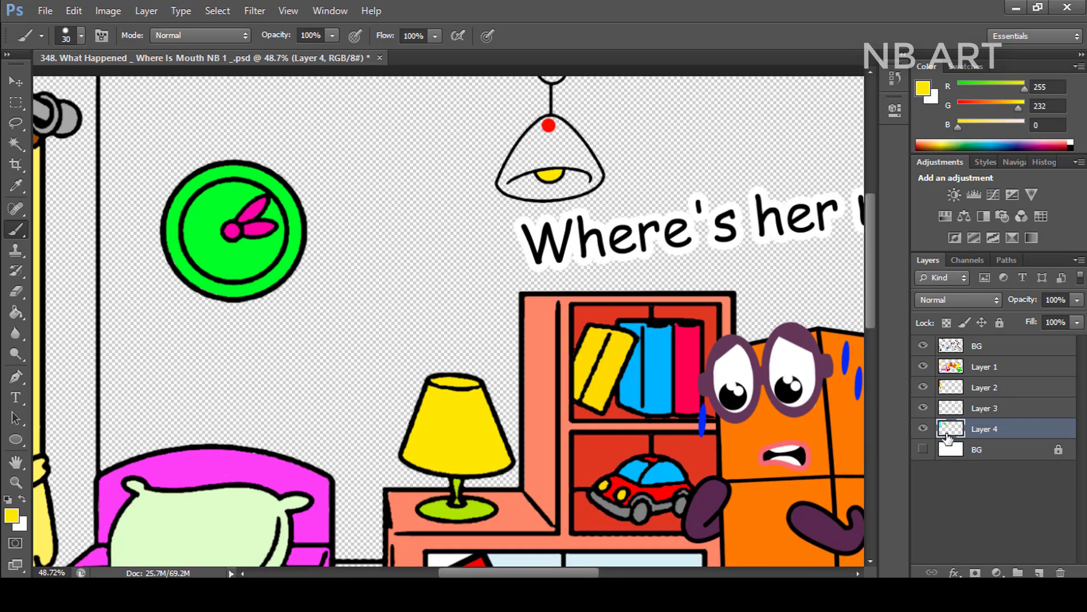
left_click(1001, 450)
left_click(1039, 572)
left_click(549, 125, "alt")
key("bracketright")
key("bracketright")
mouse_move(548, 126)
left_mouse_down()
mouse_move(542, 159)
mouse_move(529, 146)
mouse_move(508, 182)
mouse_move(557, 188)
mouse_move(575, 159)
mouse_move(551, 125)
mouse_move(583, 183)
left_mouse_up()
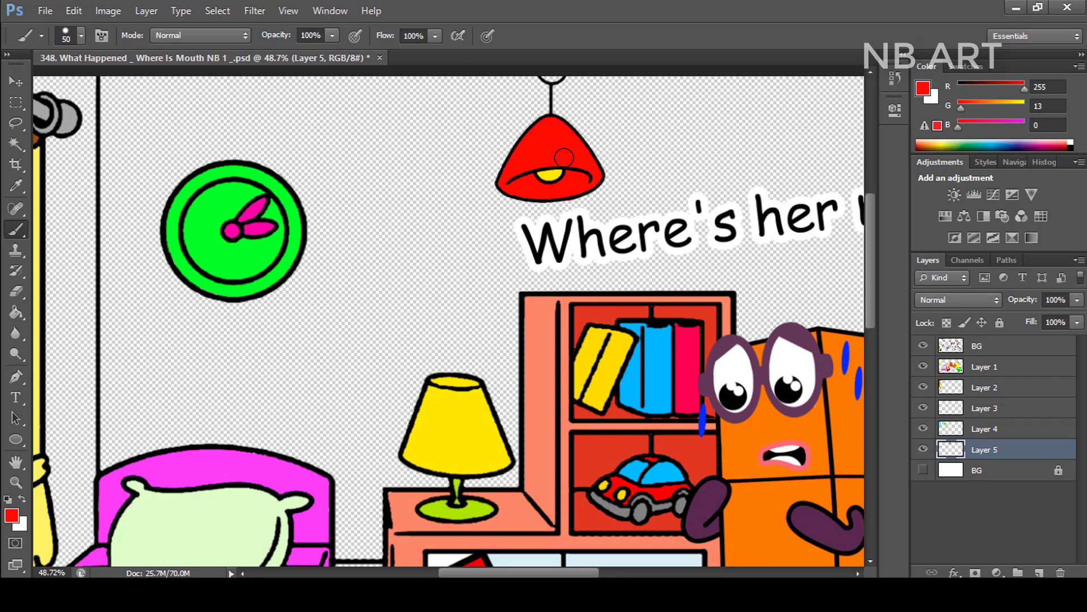
scroll(552, 75, "down", 3)
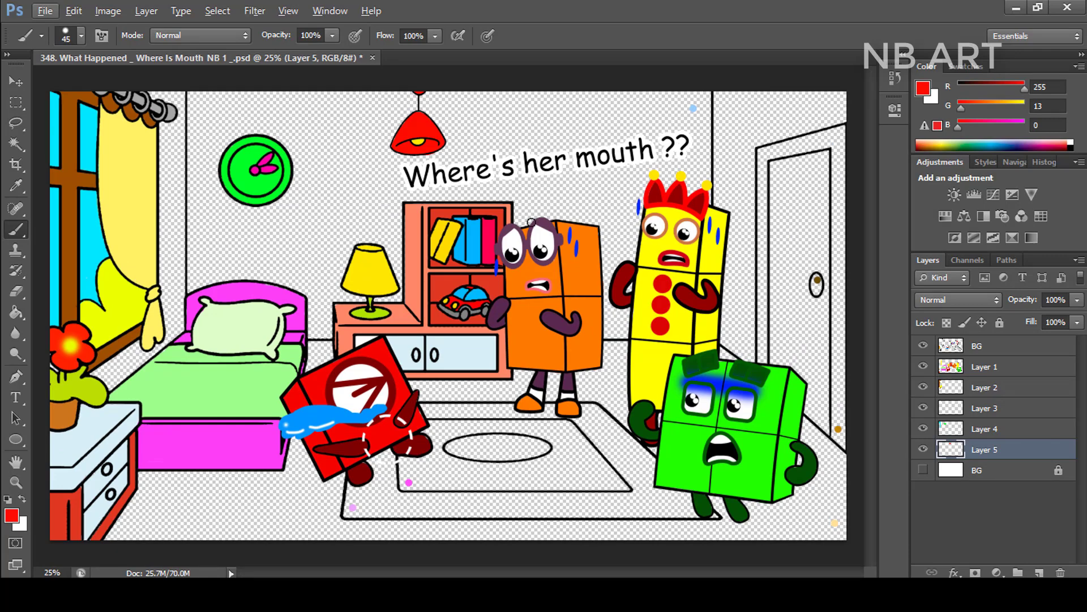
Step: Add a layer above the bottom BG layer and paint the room's walls light blue with 150- and 70-pixel brushes
left_click(984, 465)
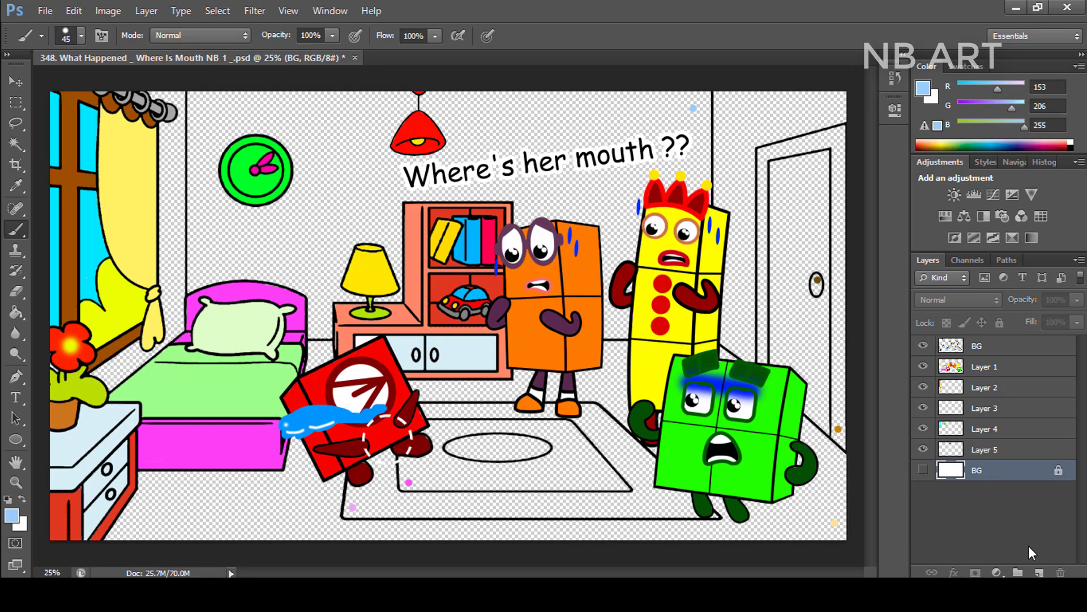
left_click(1038, 571)
mouse_move(694, 100)
left_mouse_down()
mouse_move(697, 169)
mouse_move(657, 115)
mouse_move(618, 273)
mouse_move(638, 120)
mouse_move(613, 137)
mouse_move(604, 275)
mouse_move(622, 325)
left_mouse_up()
mouse_move(170, 309)
left_mouse_down()
mouse_move(173, 142)
mouse_move(192, 270)
mouse_move(447, 105)
mouse_move(227, 141)
mouse_move(295, 173)
mouse_move(475, 170)
mouse_move(453, 206)
mouse_move(219, 226)
mouse_move(351, 283)
mouse_move(385, 273)
mouse_move(89, 384)
left_mouse_up()
mouse_move(716, 107)
left_mouse_down()
mouse_move(811, 102)
mouse_move(725, 138)
mouse_move(725, 278)
mouse_move(737, 228)
mouse_move(740, 311)
mouse_move(742, 130)
mouse_move(839, 110)
left_mouse_up()
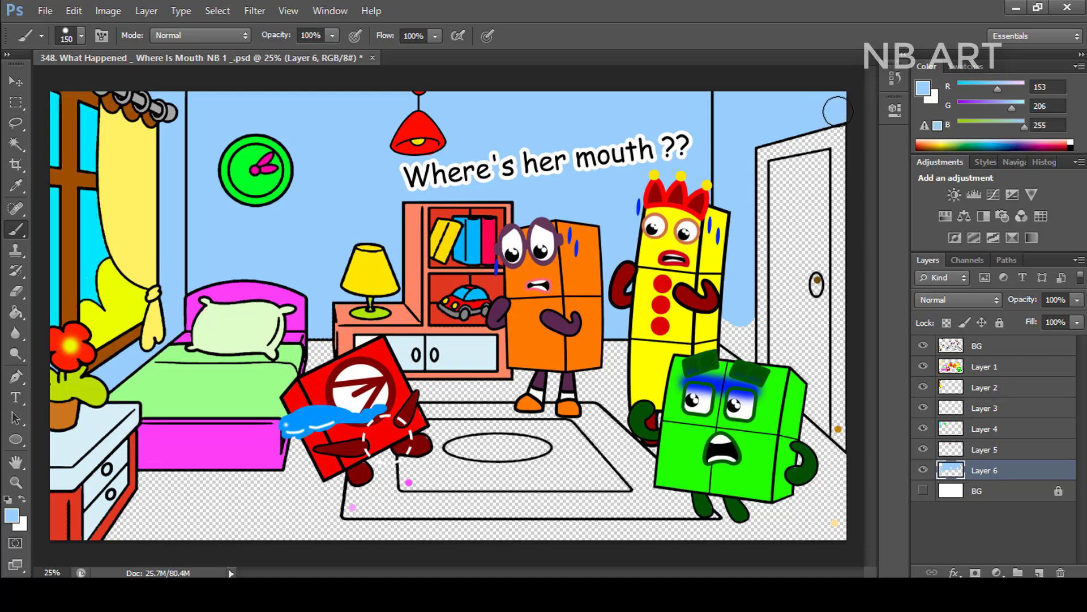
scroll(734, 275, "up", 2)
mouse_move(700, 327)
left_mouse_down()
mouse_move(730, 366)
mouse_move(727, 329)
mouse_move(714, 328)
left_mouse_up()
scroll(805, 273, "down", 1)
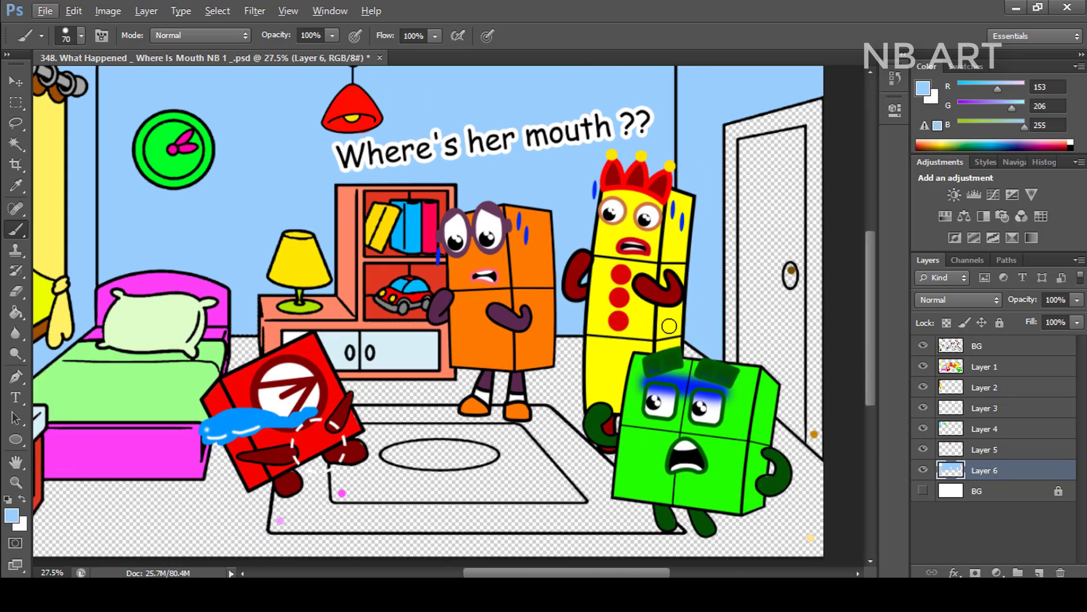
Step: Paint the door knob dark brown, and the door golden brown with a 90-pixel brush on a new layer above the bottom BG layer
left_click(790, 275, "alt")
scroll(788, 275, "up", 2)
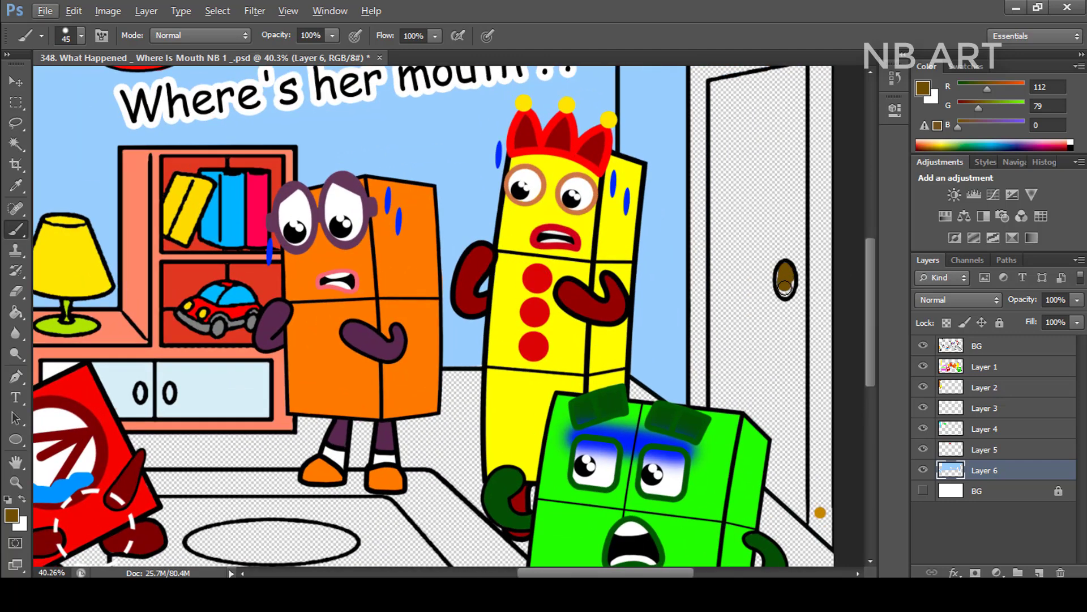
left_click(779, 292, "alt")
scroll(725, 289, "down", 3)
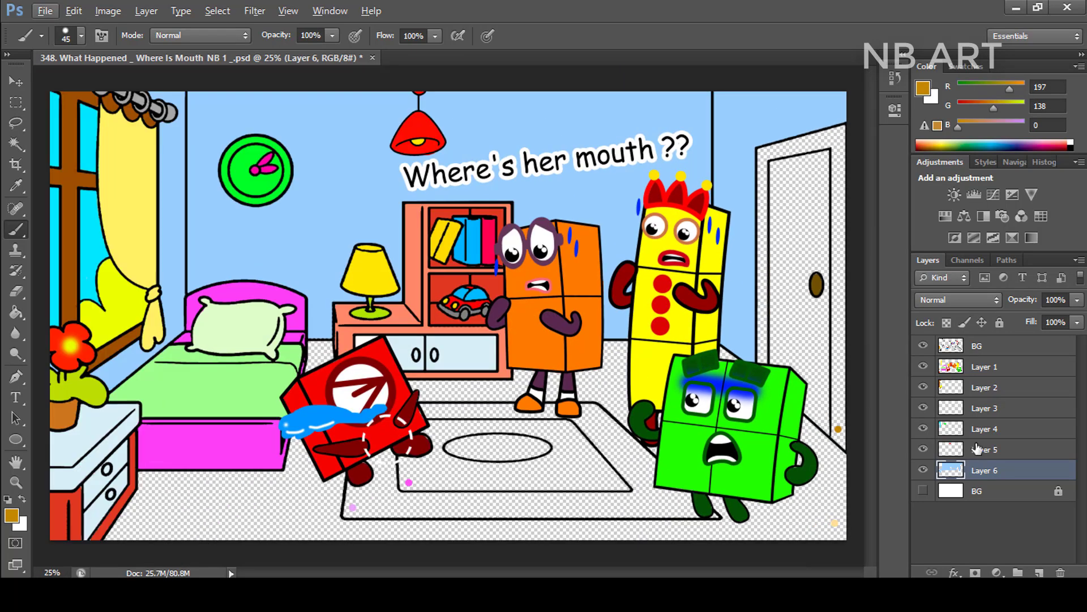
left_click(1011, 491)
left_click(1040, 571)
key("bracketright")
key("bracketright")
key("bracketright")
key("bracketright")
mouse_move(836, 429)
left_mouse_down()
mouse_move(839, 122)
mouse_move(774, 141)
mouse_move(762, 170)
mouse_move(768, 354)
mouse_move(818, 176)
mouse_move(790, 320)
mouse_move(816, 343)
mouse_move(787, 368)
mouse_move(807, 389)
left_mouse_up()
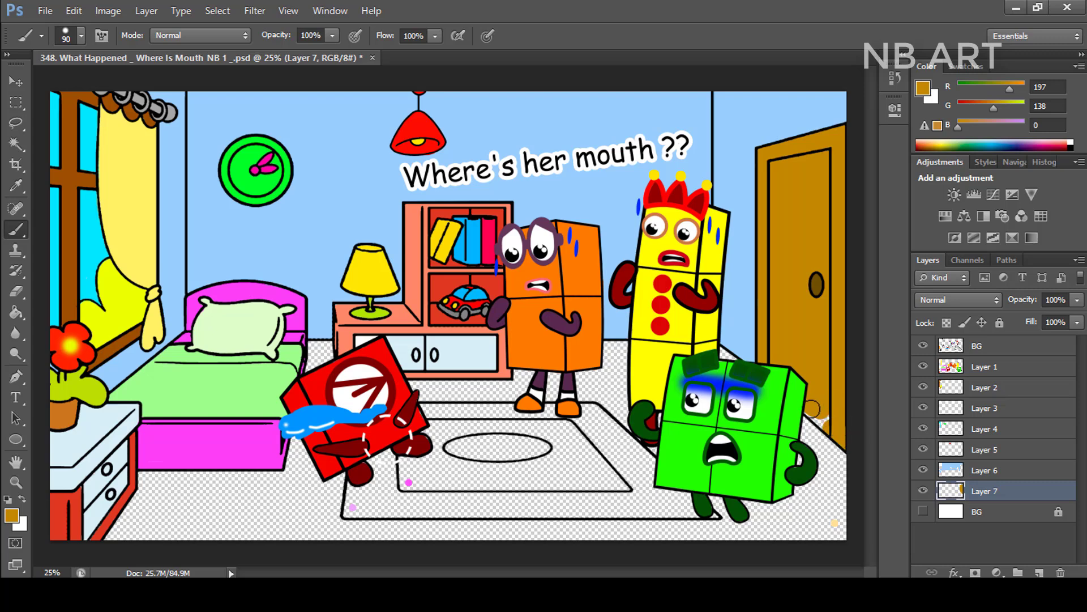
Step: Paint the oval in the middle of the rug light purple with a 60-pixel brush
left_click_drag(510, 448, 479, 447)
scroll(483, 443, "up", 1)
key("bracketleft")
key("bracketleft")
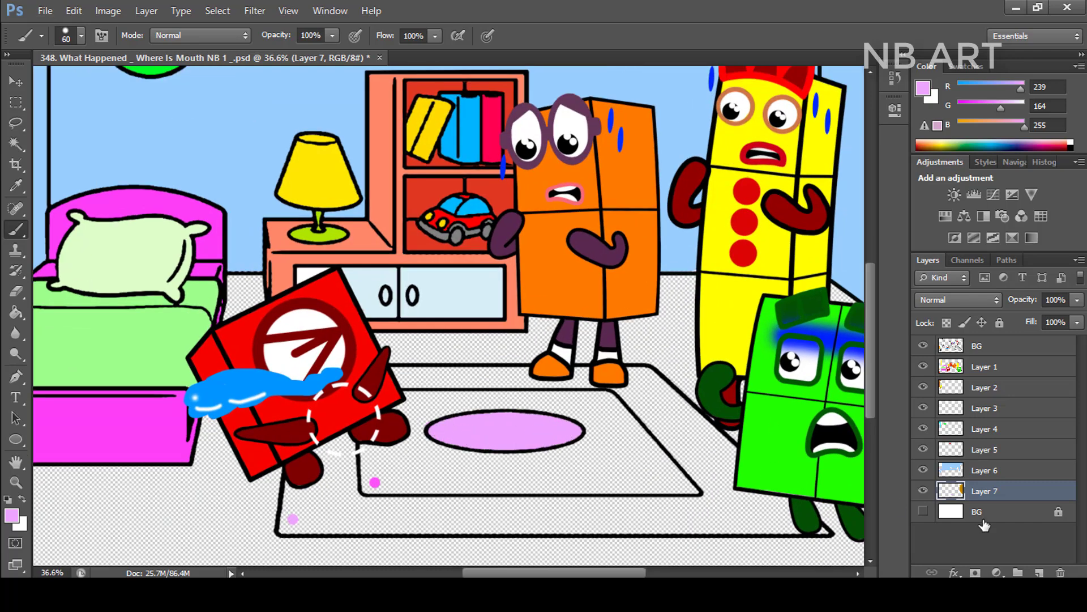
Step: Add a layer above the bottom BG layer and paint the rug's inner panel bright pink, sampled from its dot
left_click(1003, 513)
left_click(1039, 572)
left_click(374, 481, "alt")
mouse_move(374, 481)
left_mouse_down()
mouse_move(371, 486)
mouse_move(659, 489)
mouse_move(626, 470)
mouse_move(461, 480)
mouse_move(471, 473)
mouse_move(374, 448)
mouse_move(540, 460)
mouse_move(393, 441)
mouse_move(441, 419)
mouse_move(402, 403)
mouse_move(587, 397)
mouse_move(596, 407)
mouse_move(430, 421)
mouse_move(607, 458)
mouse_move(583, 415)
mouse_move(625, 474)
mouse_move(609, 401)
mouse_move(647, 444)
left_mouse_up()
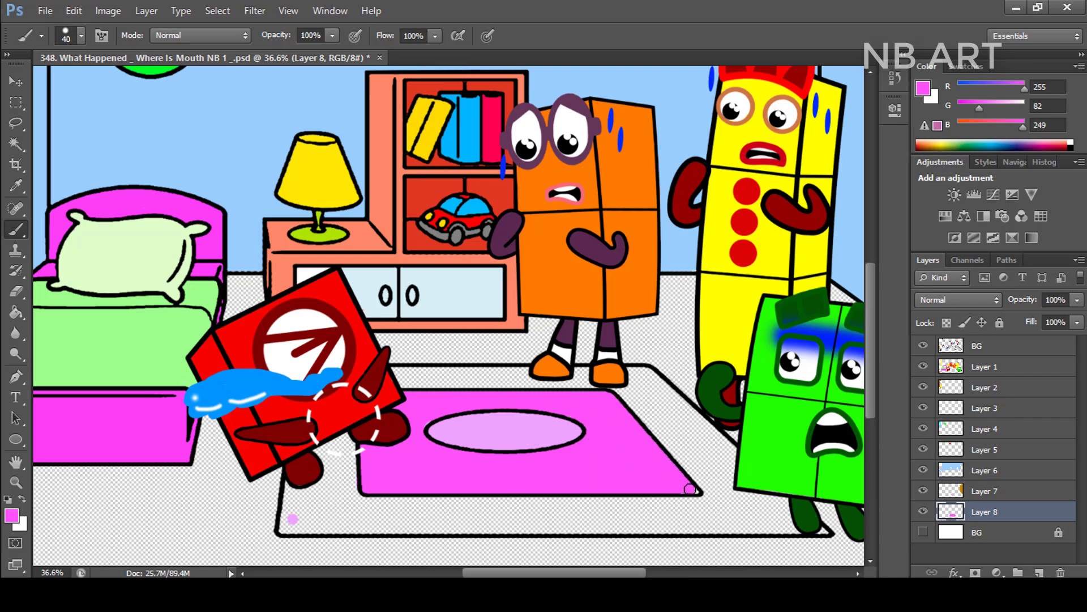
Step: Add a layer above the bottom BG layer and paint the rug's outer border light purple, sampled from its dot, using up to an 80-pixel brush
left_click(1004, 535)
left_click(1039, 572)
left_click(294, 511, "alt")
key("bracketright")
key("bracketright")
key("bracketright")
mouse_move(348, 441)
left_mouse_down()
mouse_move(340, 487)
mouse_move(319, 439)
left_mouse_up()
mouse_move(291, 517)
left_mouse_down()
mouse_move(455, 514)
mouse_move(310, 491)
mouse_move(320, 507)
mouse_move(480, 504)
mouse_move(500, 523)
mouse_move(798, 523)
mouse_move(688, 514)
mouse_move(761, 497)
mouse_move(813, 528)
mouse_move(675, 455)
mouse_move(626, 380)
mouse_move(643, 378)
mouse_move(666, 421)
left_mouse_up()
key("bracketright")
key("bracketright")
key("bracketright")
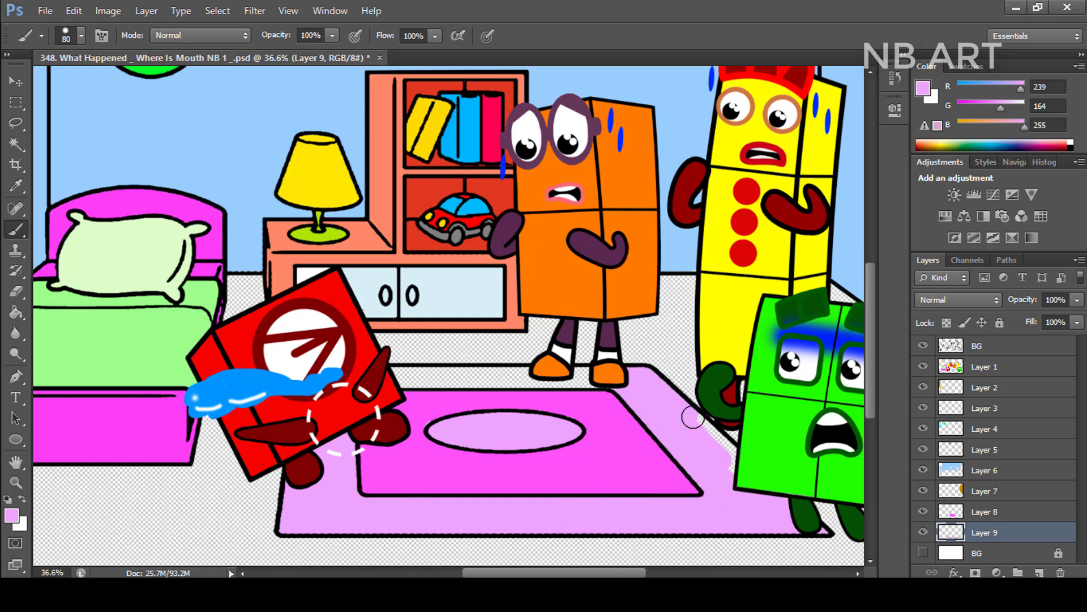
left_click_drag(600, 376, 384, 378)
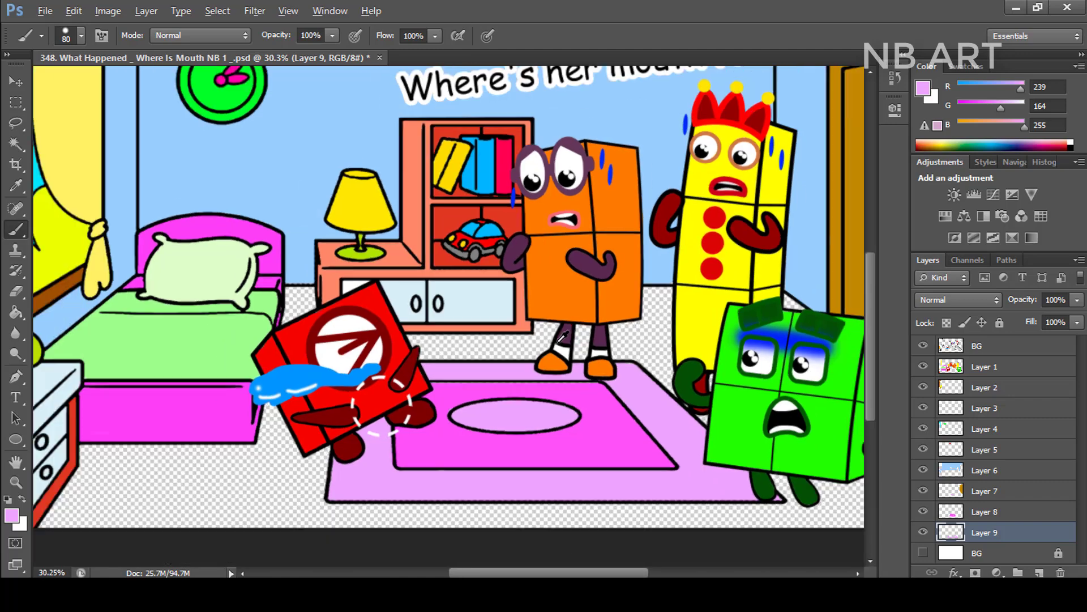
Step: Add a layer above the bottom BG layer and paint the floor pale orange, sampled from the floor's dot, with a 125-pixel brush
key("ctrl+minus")
key("ctrl+shift+alt+n")
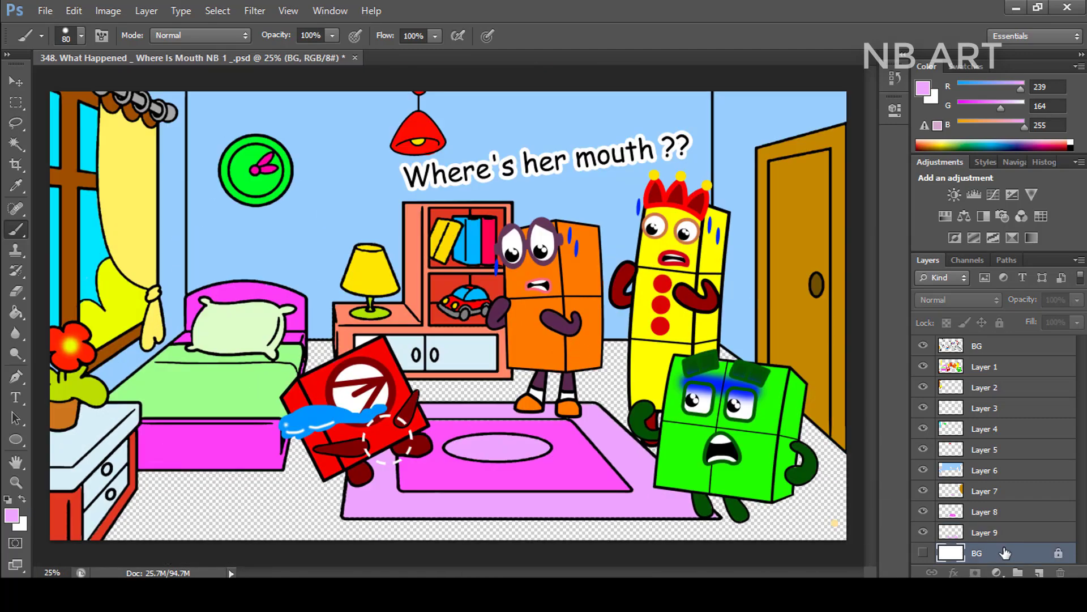
left_click(837, 522, "alt")
mouse_move(730, 356)
left_mouse_down()
mouse_move(592, 376)
mouse_move(672, 398)
mouse_move(431, 386)
mouse_move(318, 354)
left_mouse_up()
mouse_move(309, 439)
left_mouse_down()
mouse_move(220, 492)
mouse_move(331, 489)
mouse_move(111, 503)
mouse_move(341, 512)
mouse_move(159, 540)
mouse_move(222, 546)
mouse_move(364, 524)
mouse_move(559, 534)
mouse_move(760, 522)
mouse_move(721, 540)
mouse_move(809, 424)
left_mouse_up()
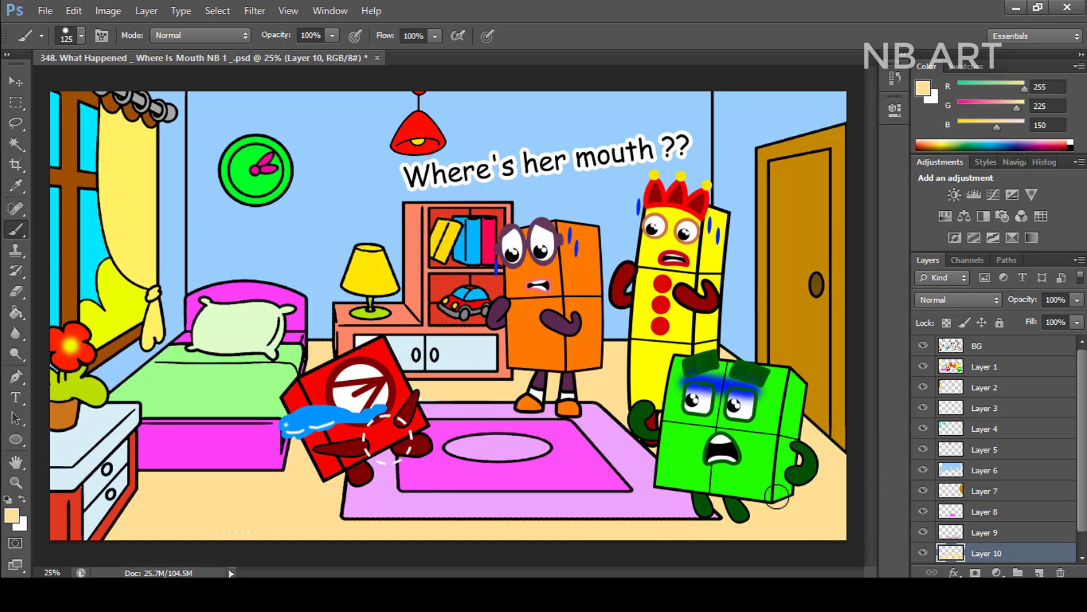
Step: Draw three black-filled, stroke-free ellipses above Layer 8 as shadows beneath the orange, green and red characters
left_click(996, 515)
left_click(15, 439)
left_click(151, 36)
left_click(221, 67)
left_click(1019, 70)
left_click_drag(510, 404, 589, 423)
left_click_drag(686, 509, 760, 529)
mouse_move(345, 473)
left_mouse_down()
mouse_move(438, 492)
mouse_move(457, 443)
left_mouse_up()
Step: Tilt the shadow ellipse beneath the red character with Free Transform to follow its leaning body
key("ctrl+t")
key("Up")
key("Up")
key("Up")
key("Up")
key("Up")
key("Up")
key("Up")
key("Up")
key("Up")
key("Up")
key("Up")
key("Up")
key("Return")
Step: Reduce the layer fill of all three shadow ellipses to 21%
scroll(972, 466, "down", 2)
left_click(992, 496, "shift")
left_click_drag(1077, 322, 1017, 358)
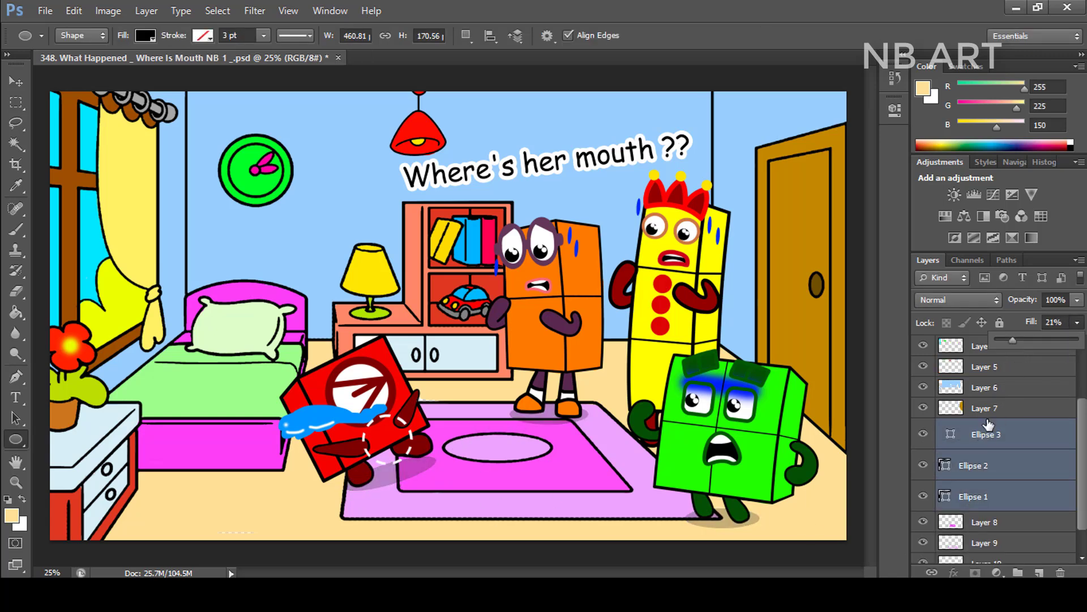
left_click(969, 346)
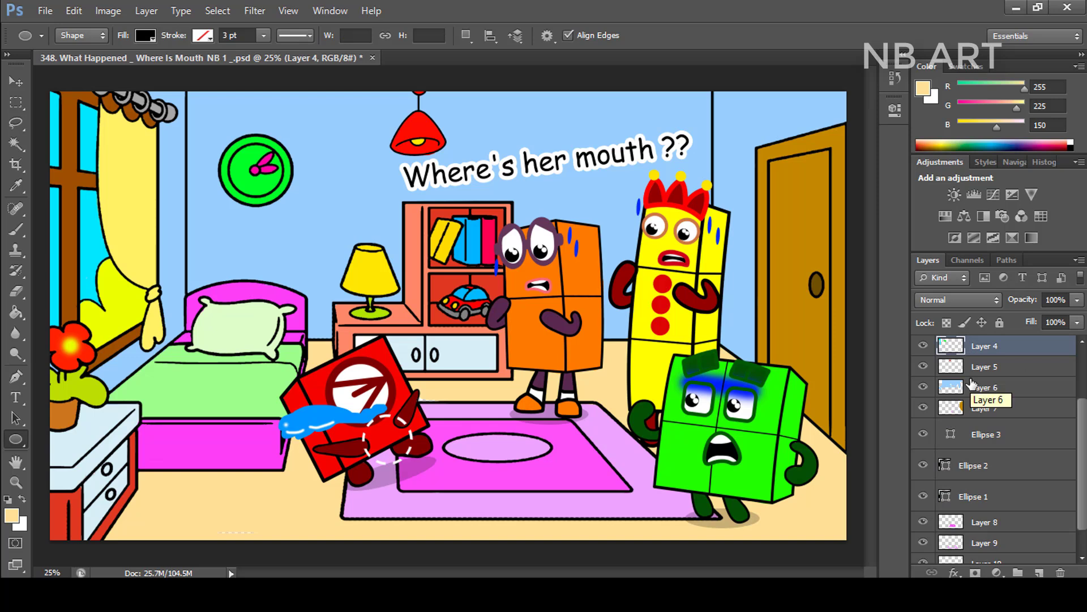